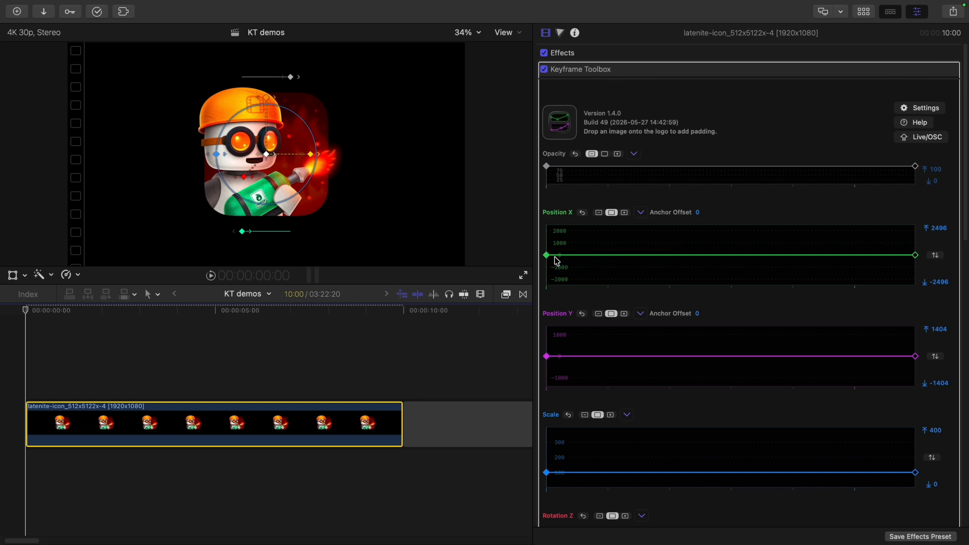
Enlarge the Position X graph and add a Position X keyframe at 6:26
left_click(625, 213)
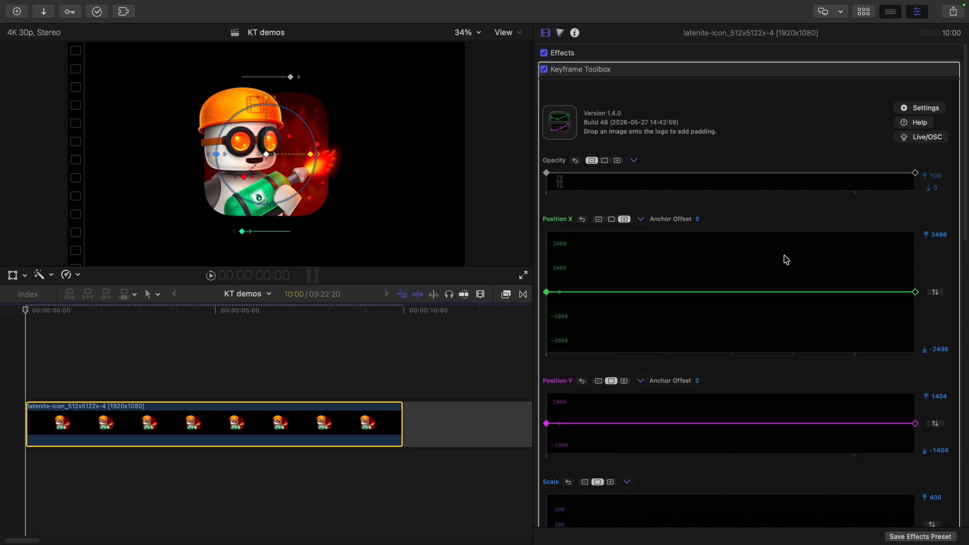
left_click(801, 261)
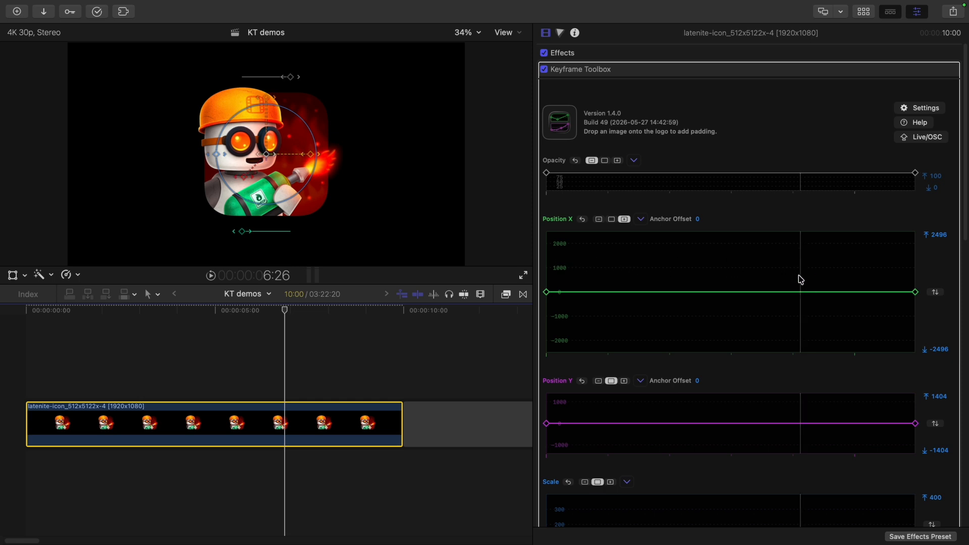
left_click(559, 220)
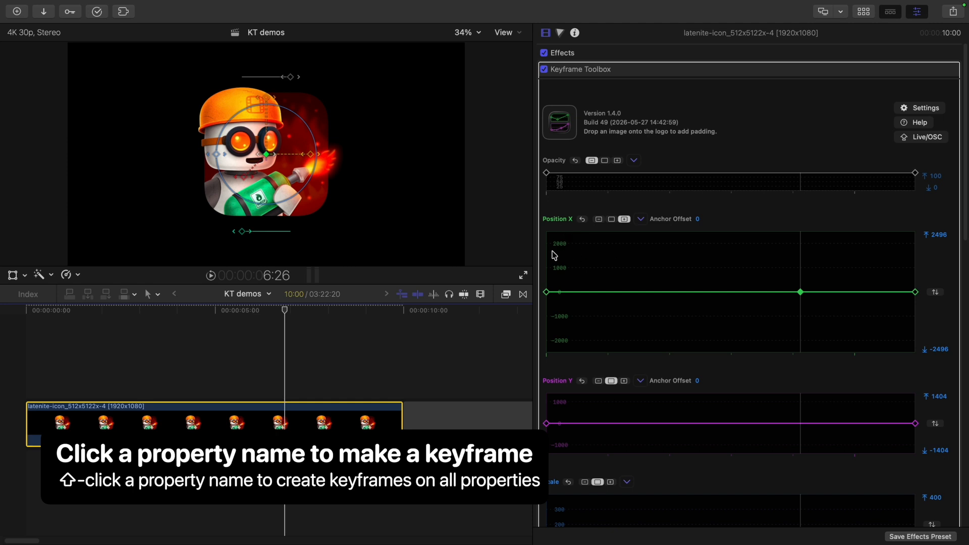
At the clip's start, shift the icon horizontally to the left edge of the frame, fine-tuning its Position X keyframe
key("Home")
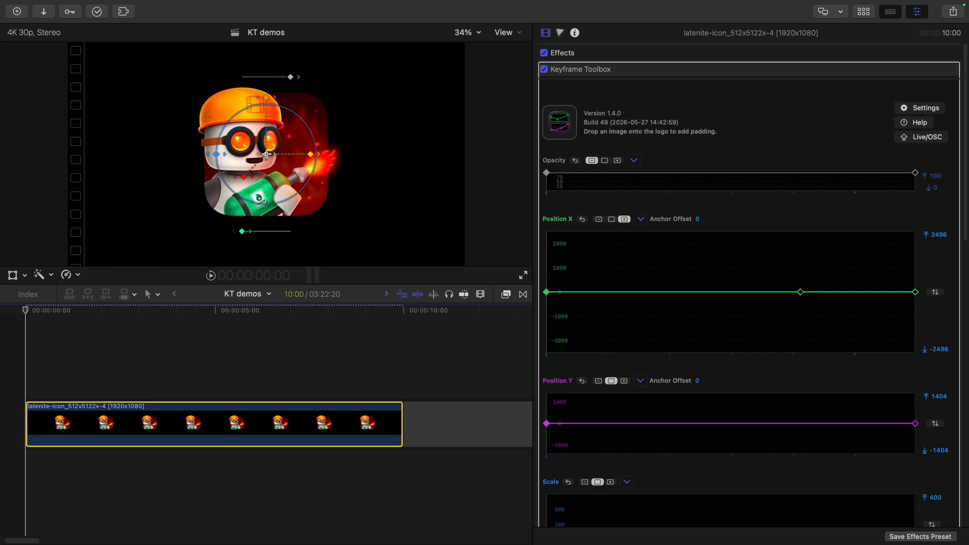
left_click_drag(267, 154, 100, 153)
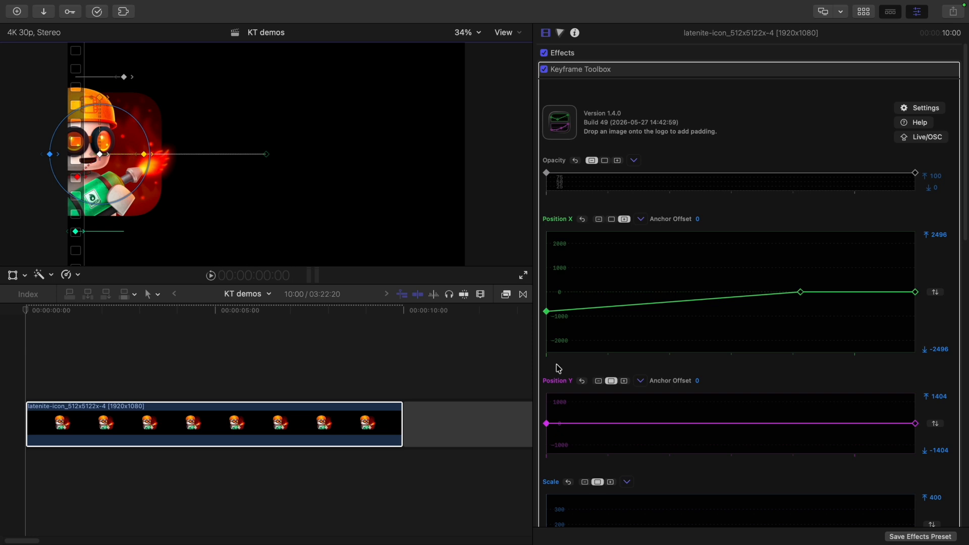
left_click_drag(548, 313, 546, 314)
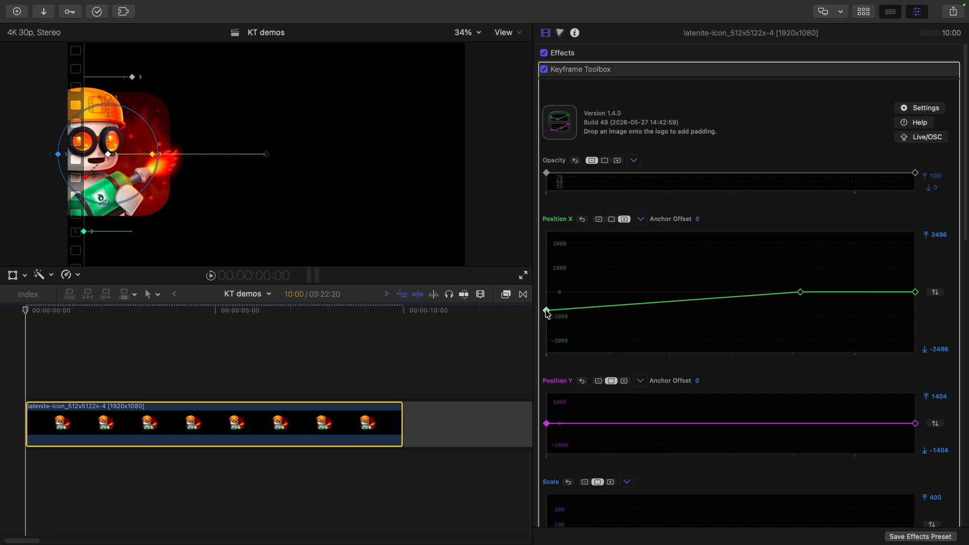
Add a Position Y keyframe at 6:26 and raise the starting Position Y keyframe to about 657
left_click(118, 154)
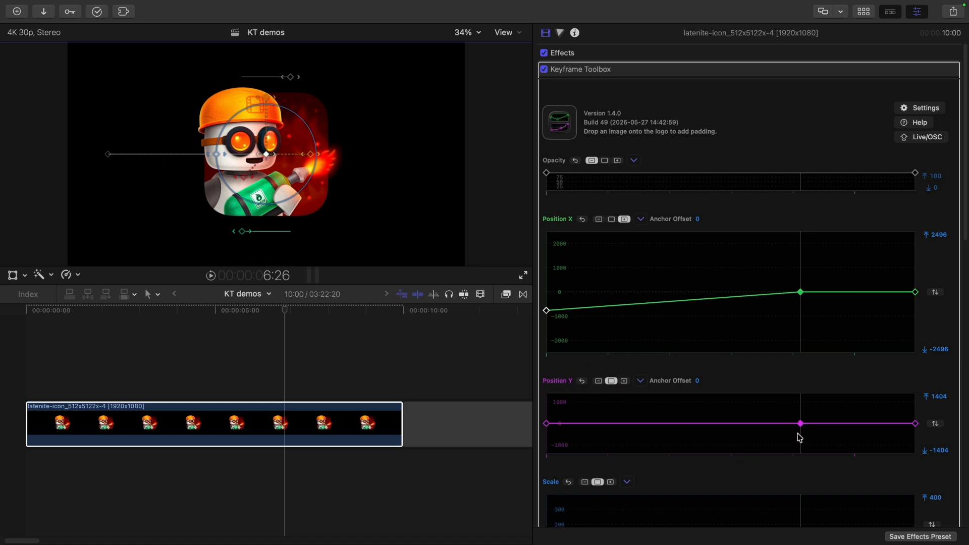
key("Home")
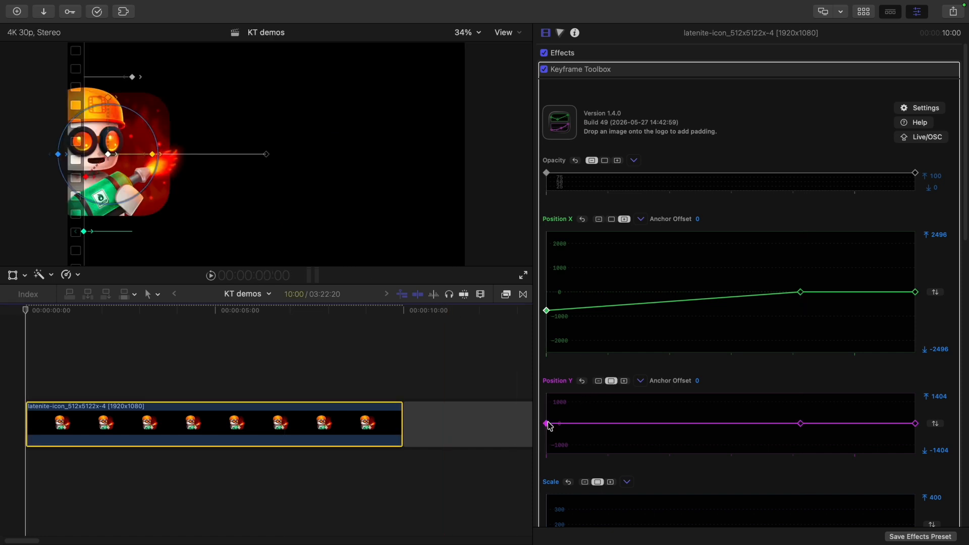
left_click_drag(549, 425, 545, 412)
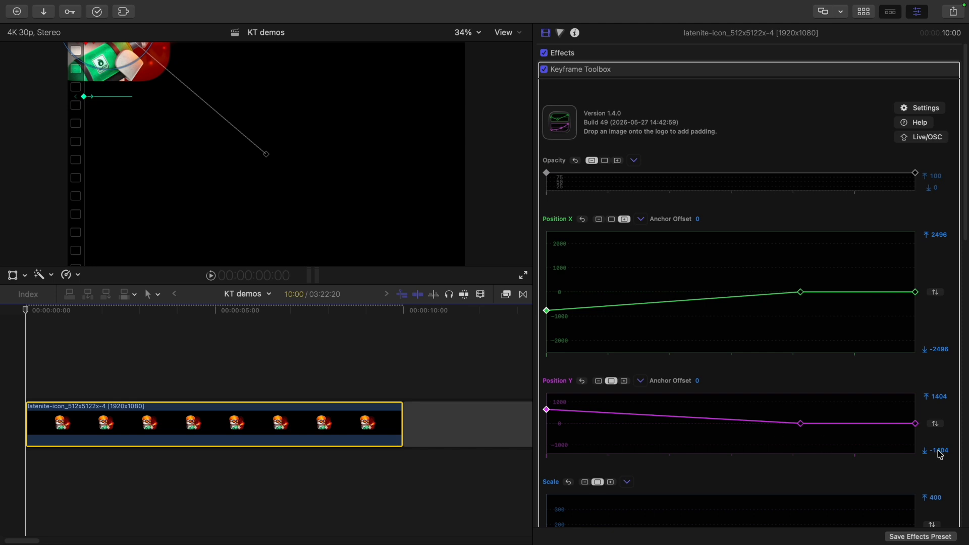
Fit the Position Y graph's range to its keyframes, extend it to -72 through 808, and enlarge the graph
left_click(935, 424)
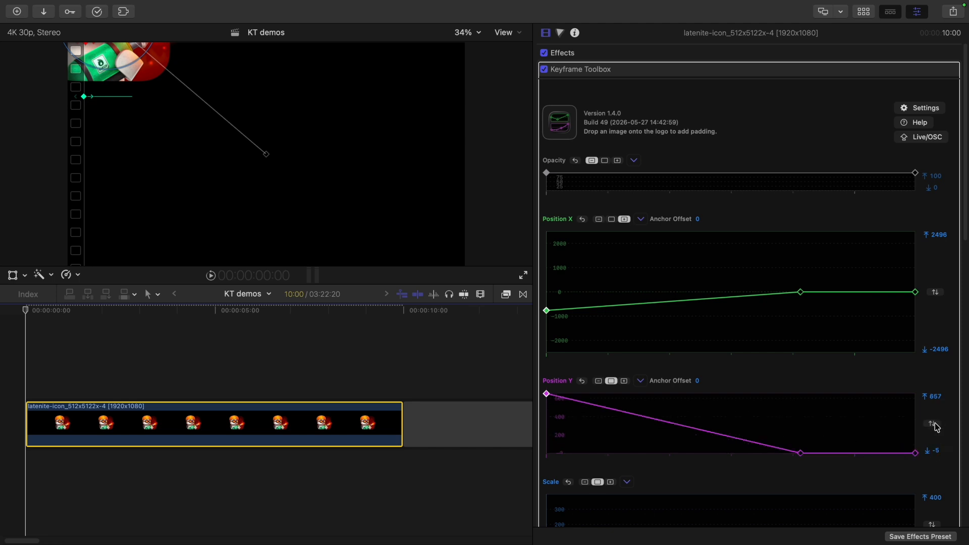
left_click_drag(936, 450, 918, 450)
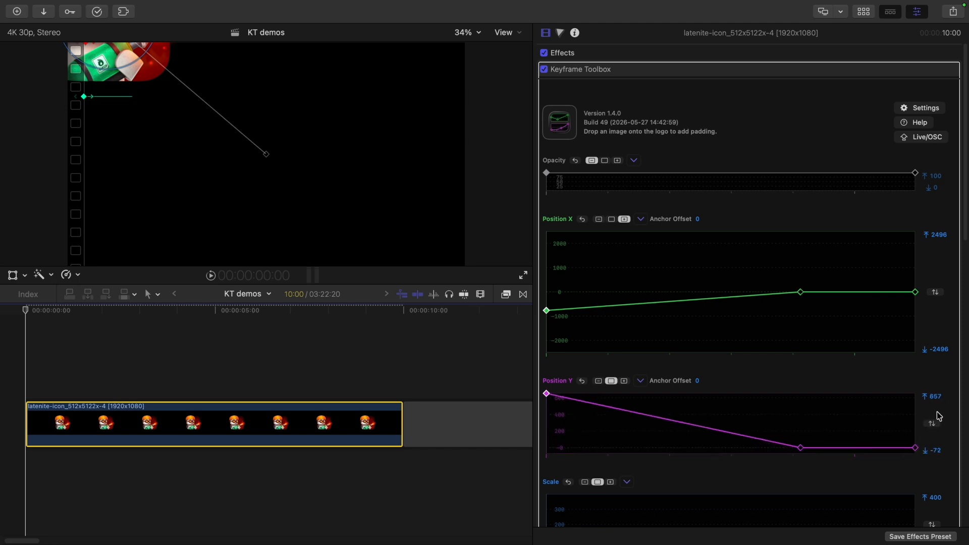
left_click_drag(932, 396, 963, 388)
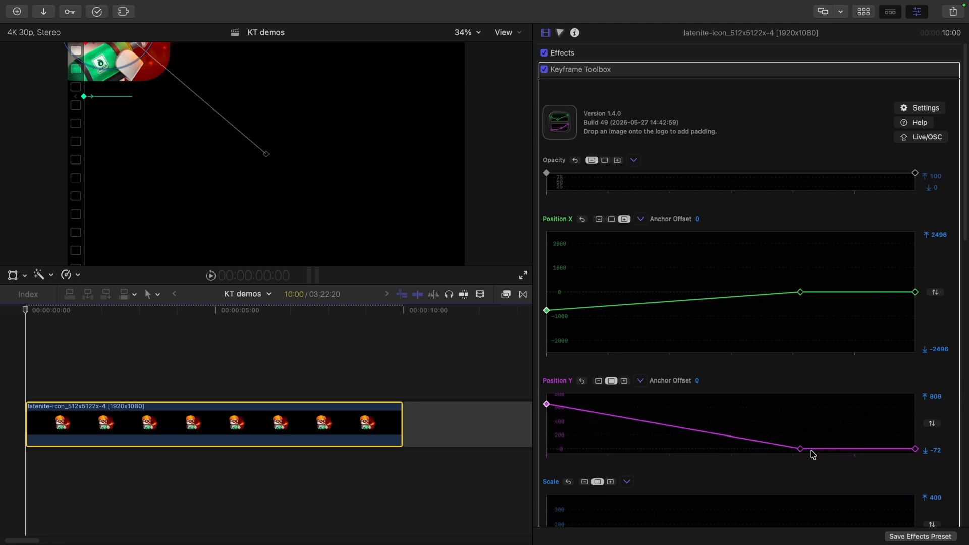
left_click(624, 381)
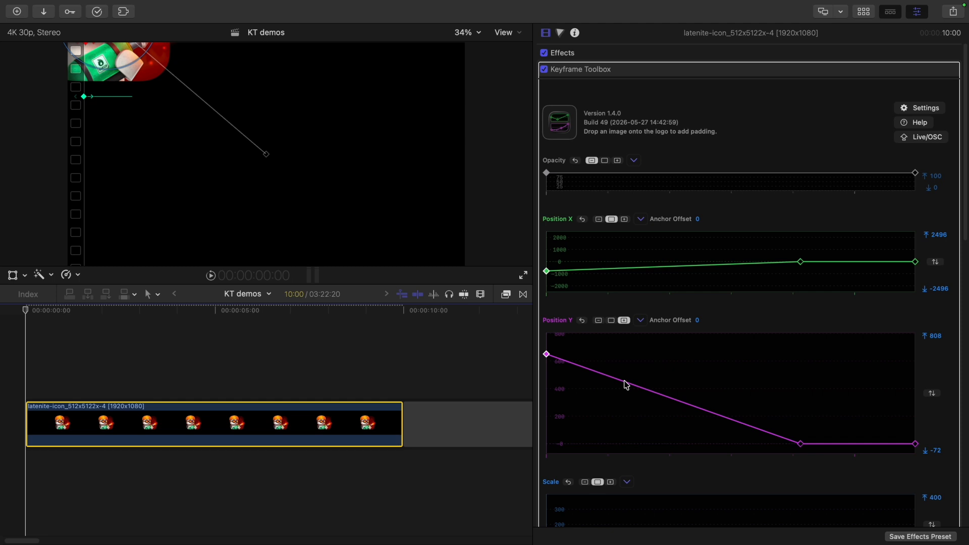
Apply the Oscillate Range preset between the first two Position Y keyframes, with a maximum of 671 and a minimum of 1
left_click_drag(811, 337, 625, 415)
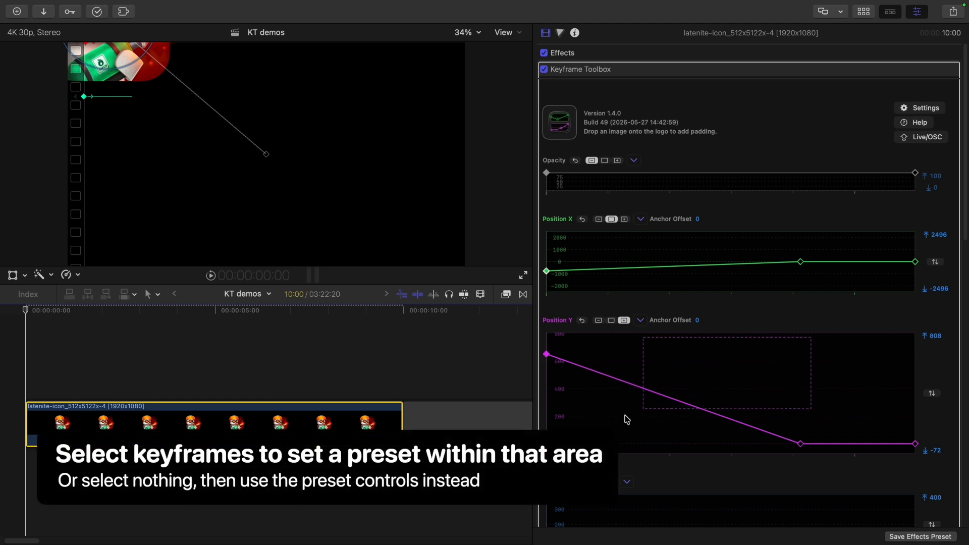
left_click_drag(546, 439, 545, 447)
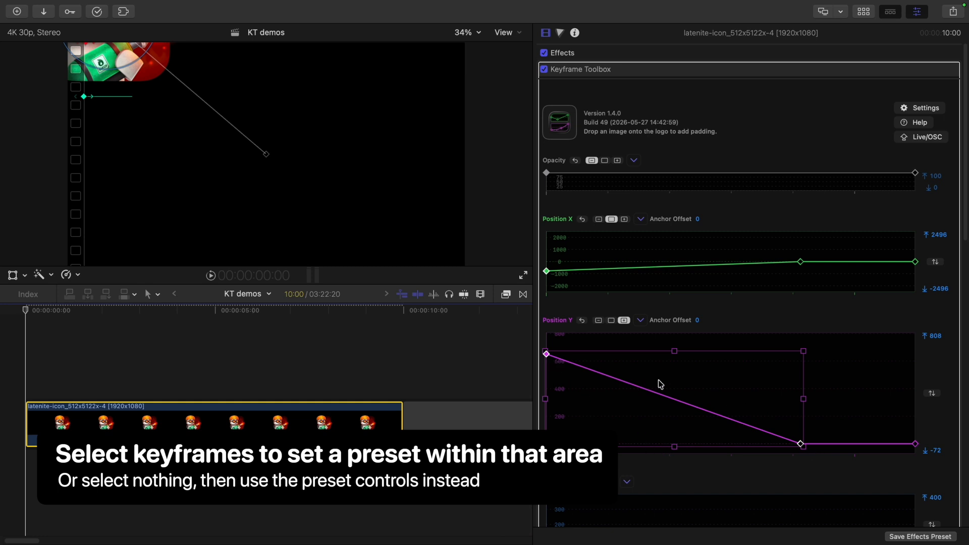
right_click(548, 358)
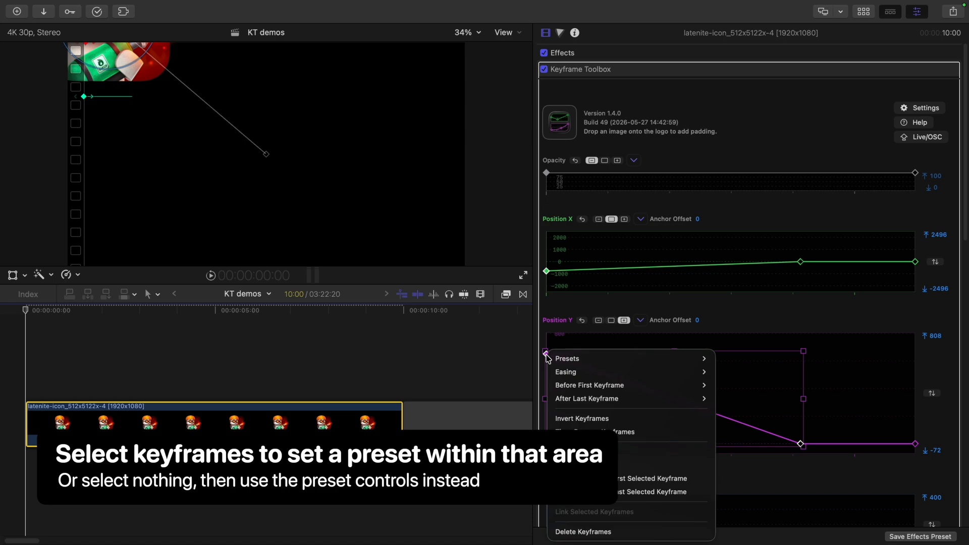
mouse_move(584, 362)
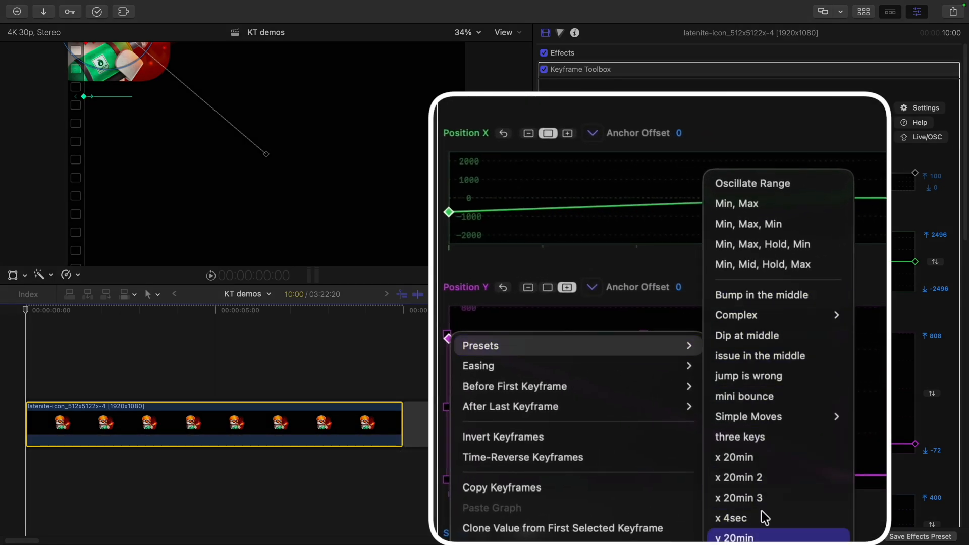
left_click(805, 183)
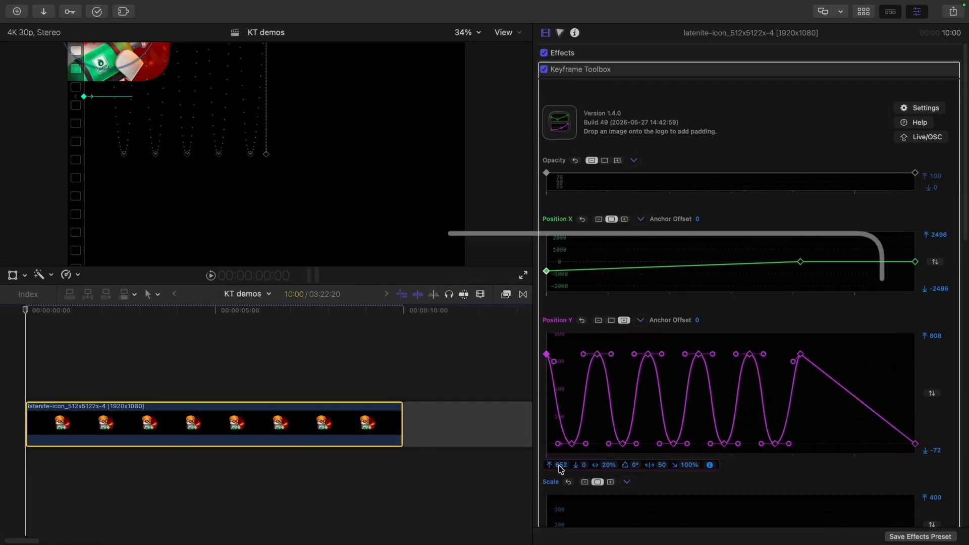
mouse_move(521, 486)
left_mouse_down()
mouse_move(502, 480)
mouse_move(521, 476)
mouse_move(439, 480)
mouse_move(486, 476)
mouse_move(443, 488)
mouse_move(520, 491)
left_mouse_up()
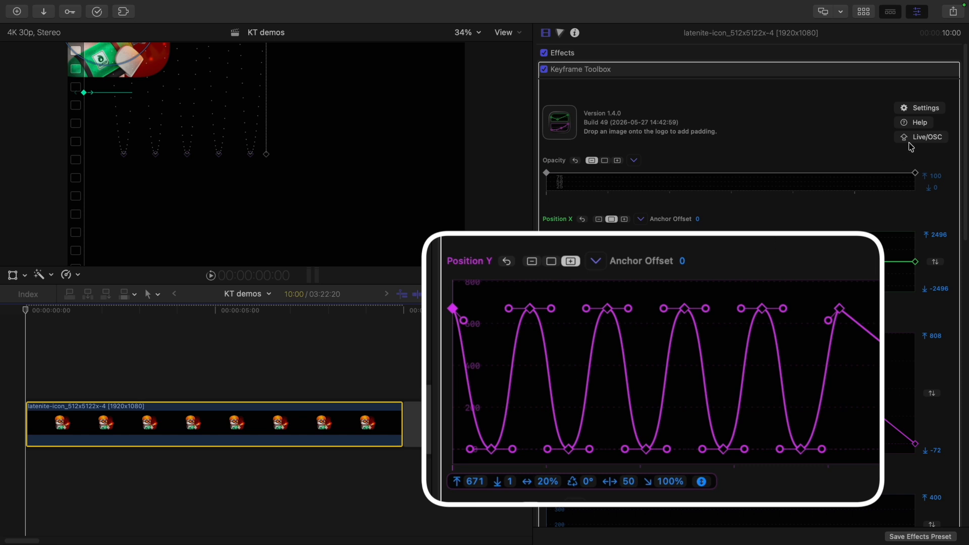
Turn on Live/OSC and preview the Position Y oscillation by scrubbing and playing the clip
key("space")
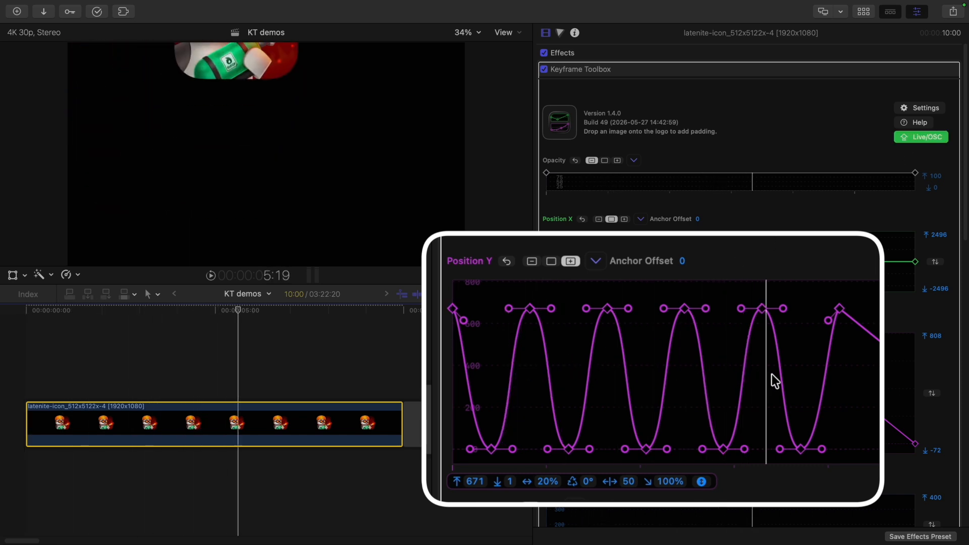
left_click_drag(807, 377, 474, 363)
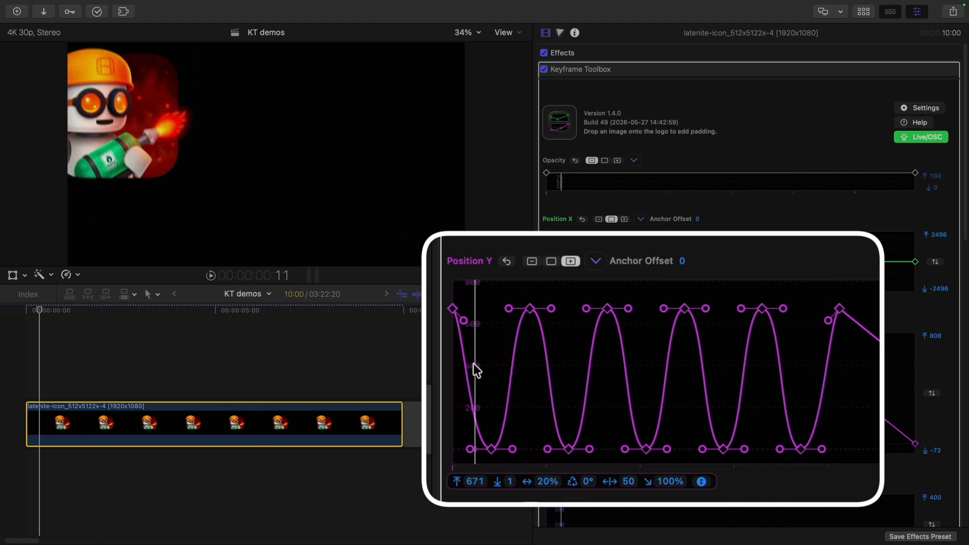
key("space")
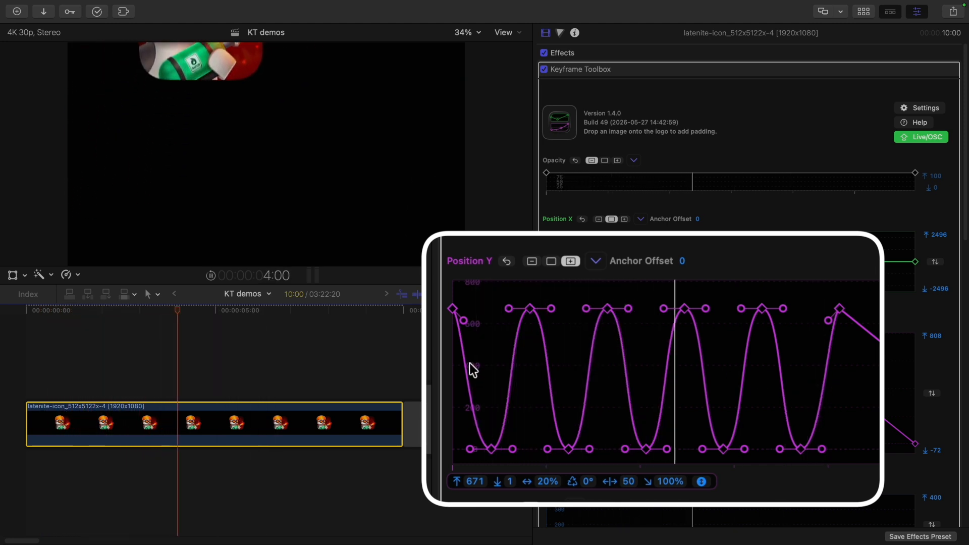
key("space")
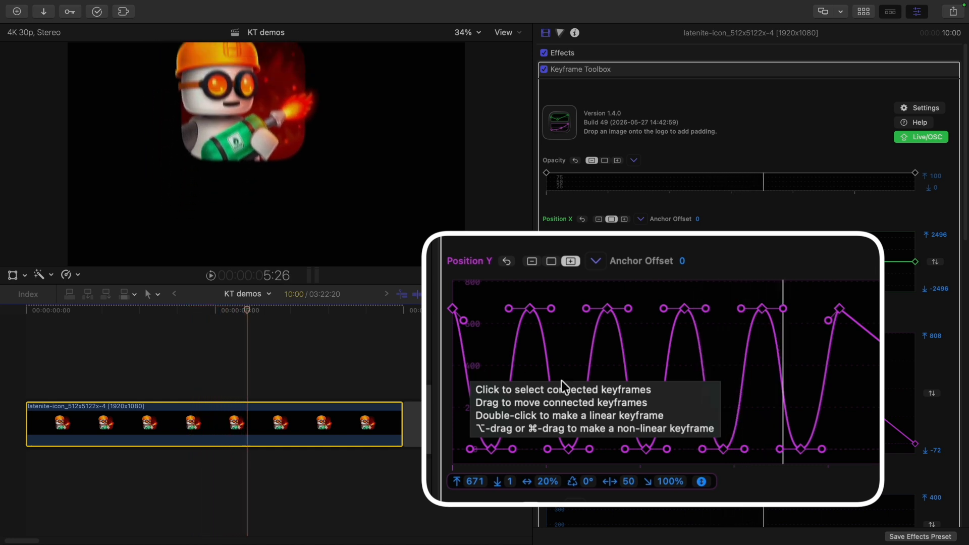
Cycle through the oscillation's shape variants and keep the downward bounce with rounded peaks and pointed lows
left_click(701, 482)
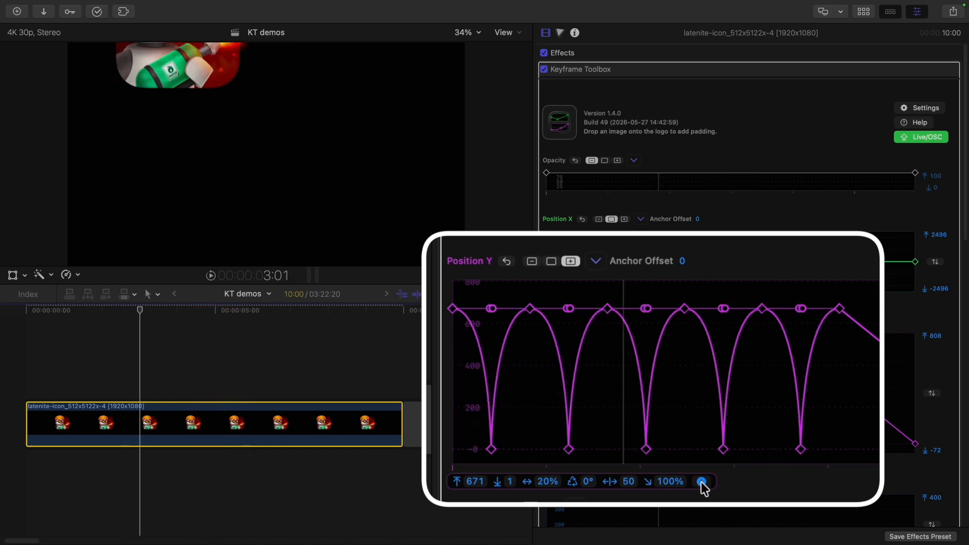
left_click(701, 483)
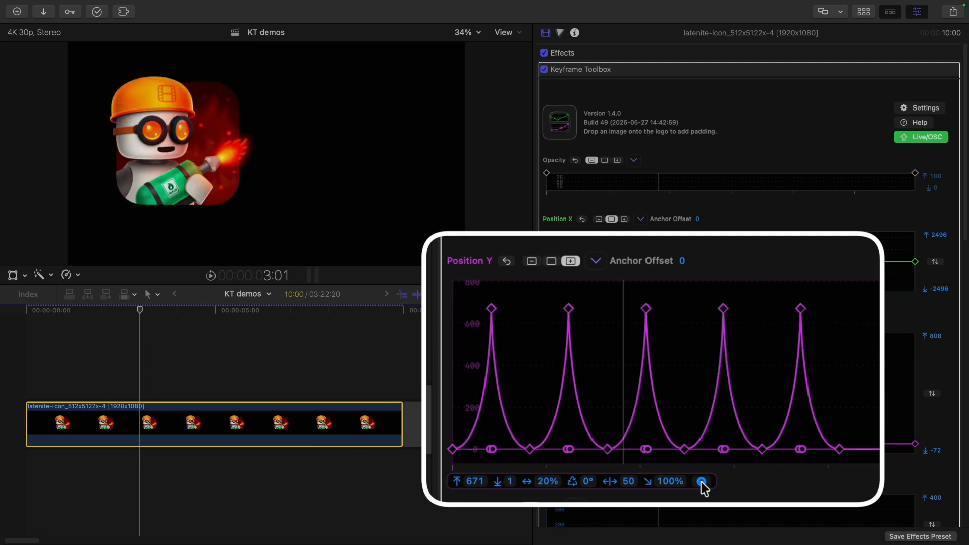
left_click(701, 482)
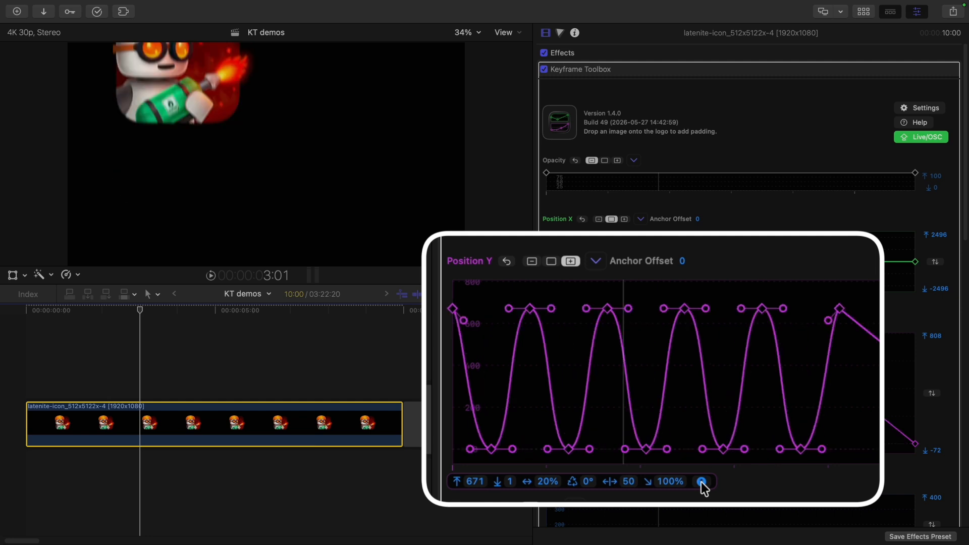
left_click(701, 483)
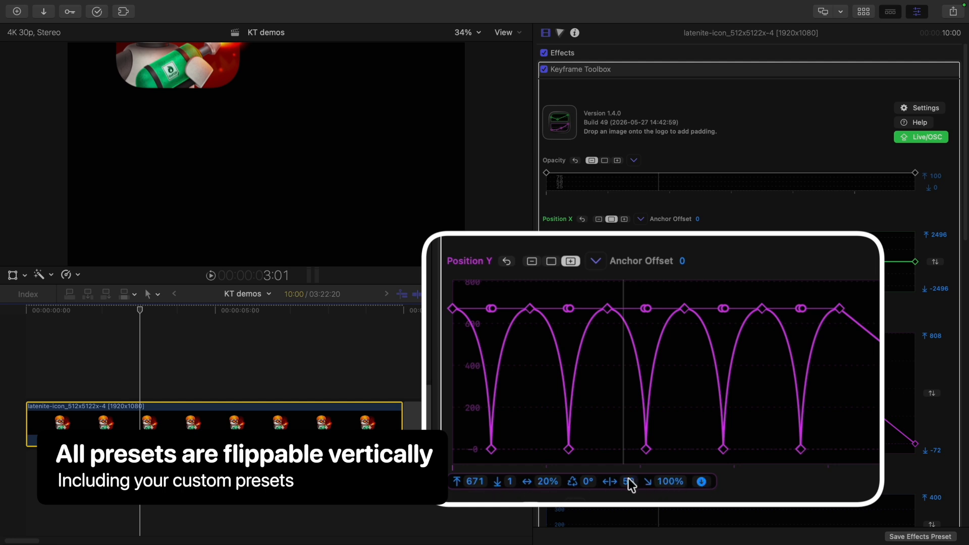
Set the Position Y bounce's cycle width to 25% and its phase to 168°, and scrub through the motion
mouse_move(626, 483)
left_mouse_down()
mouse_move(730, 480)
mouse_move(614, 476)
mouse_move(649, 475)
mouse_move(635, 475)
mouse_move(648, 478)
mouse_move(634, 485)
left_mouse_up()
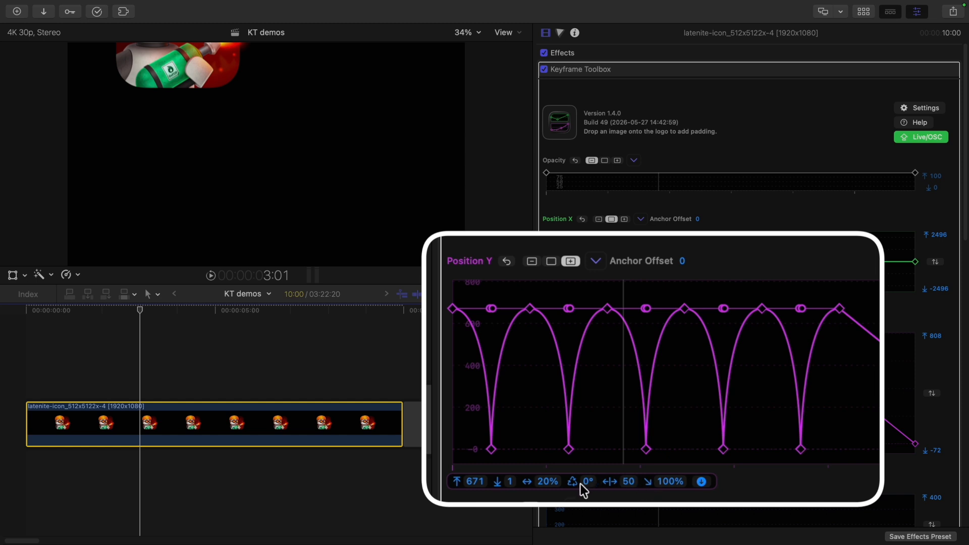
left_click_drag(541, 483, 749, 489)
left_click_drag(852, 438, 781, 464)
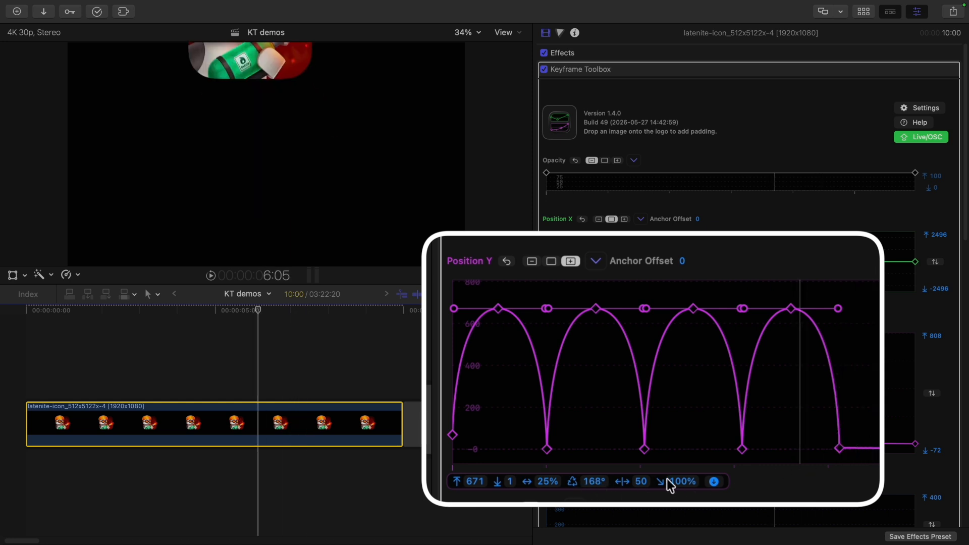
Make the Position Y bounce decay by setting its damping to 13% and its cycle width to 39%
left_click_drag(680, 480, 404, 442)
left_click_drag(541, 483, 604, 479)
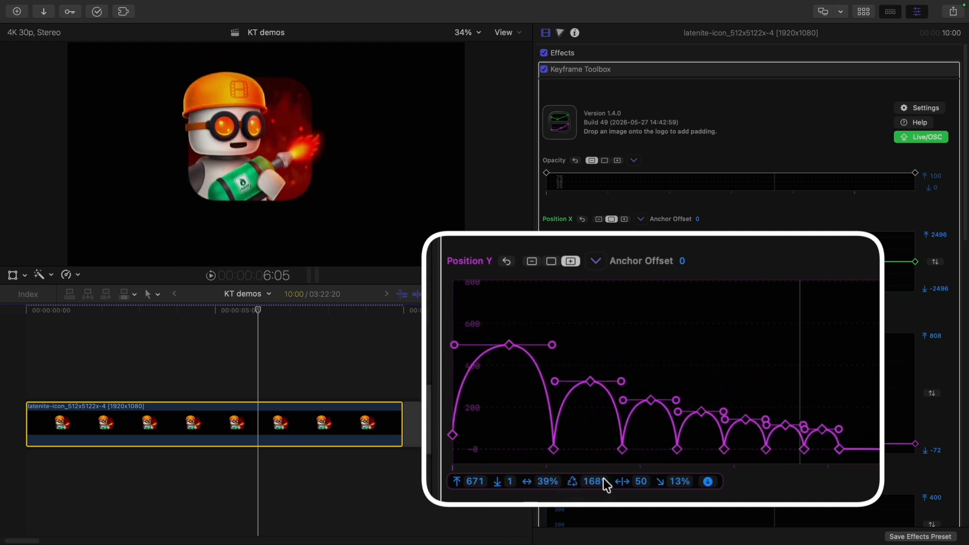
Scrub through the decaying bounce and play it from the clip's start
key("space")
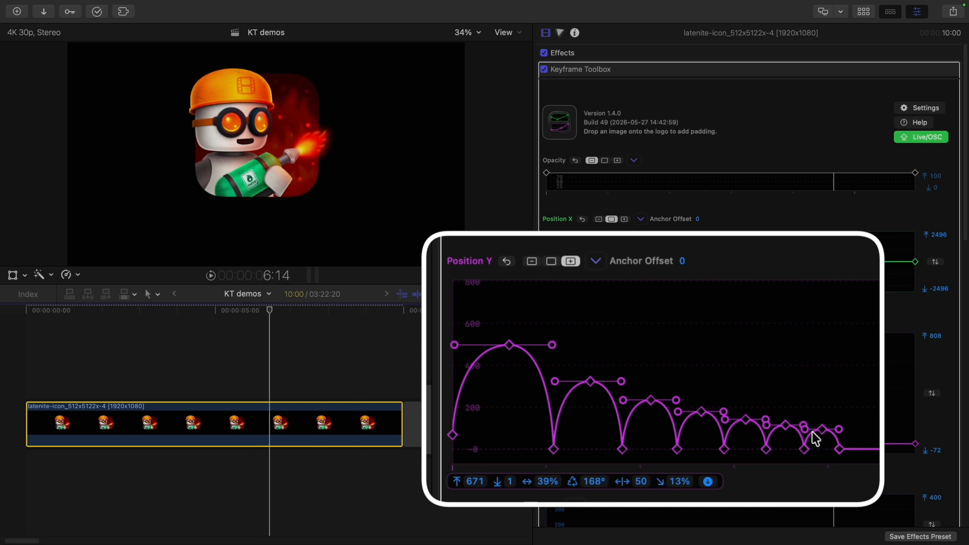
left_click_drag(836, 437, 447, 337)
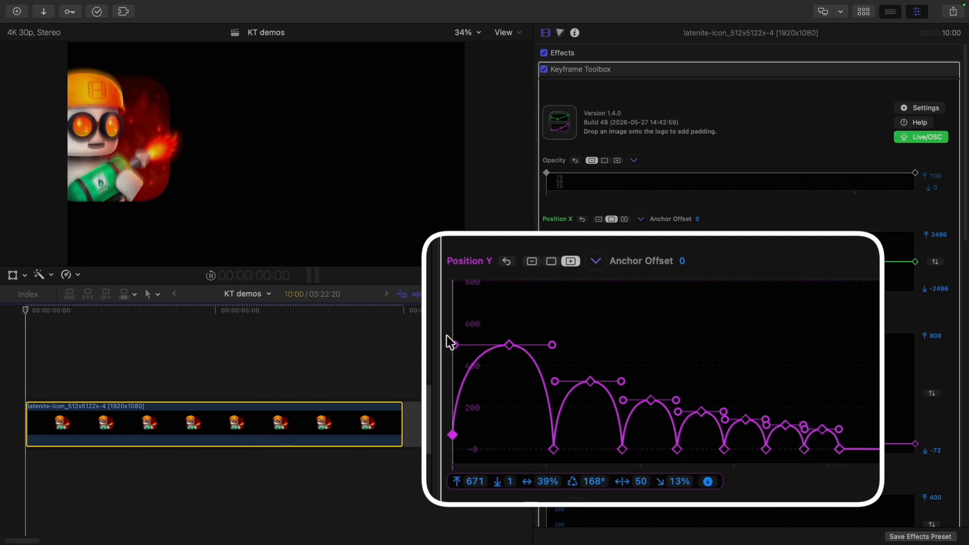
key("space")
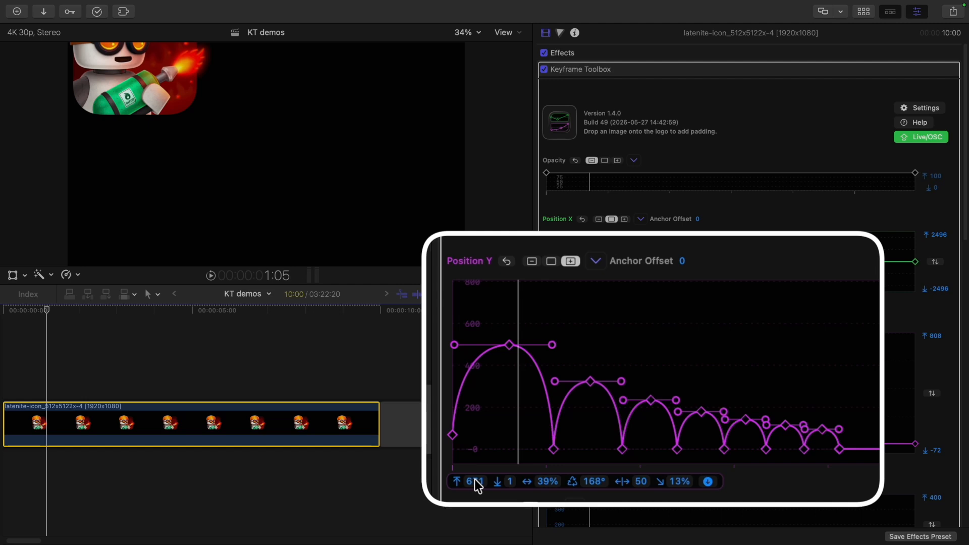
Raise the Position Y bounce's maximum to 808 and set its cycle width to 23%, scrubbing to check the motion
left_click_drag(475, 478, 608, 468)
left_click_drag(808, 422, 683, 451)
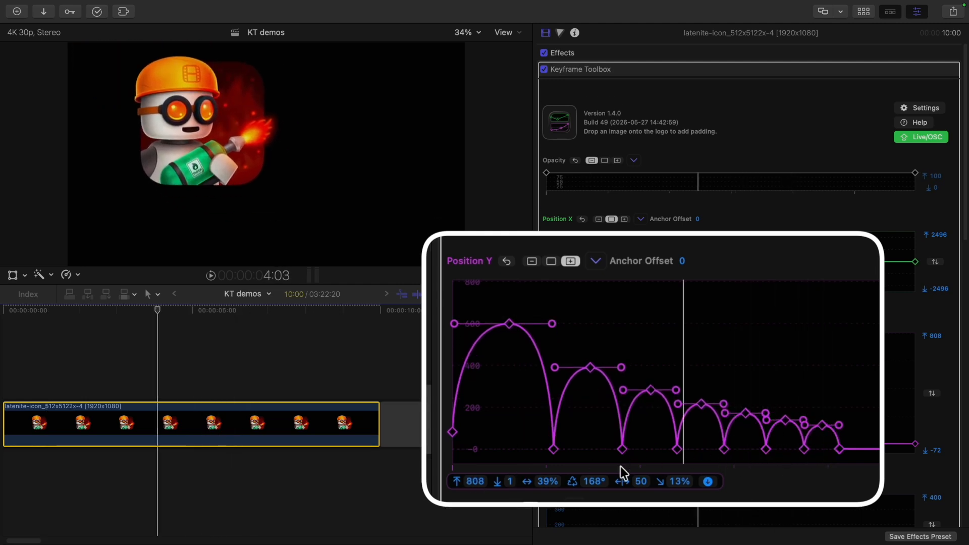
left_click_drag(537, 480, 467, 478)
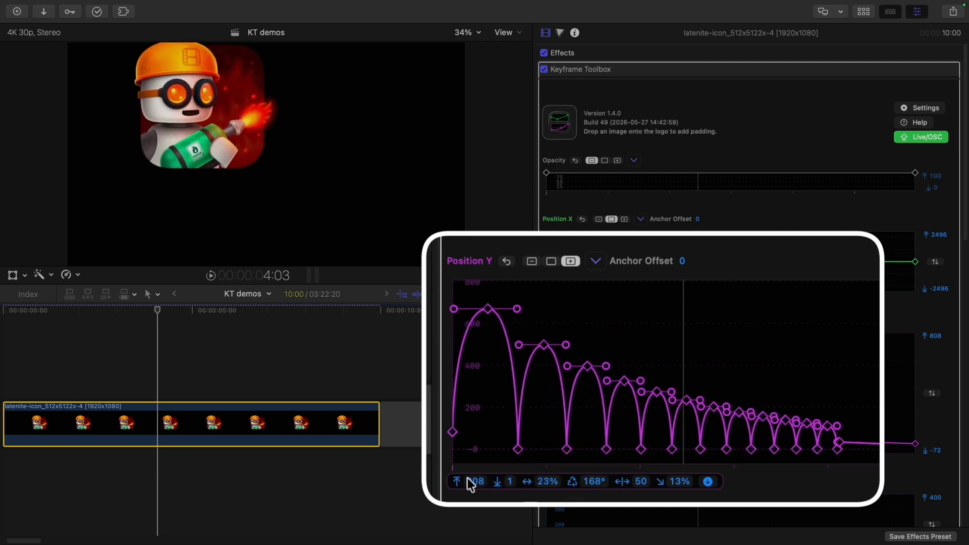
Set the Position Y bounce's phase to 178° and play the motion from the clip's start
left_click_drag(532, 404, 599, 480)
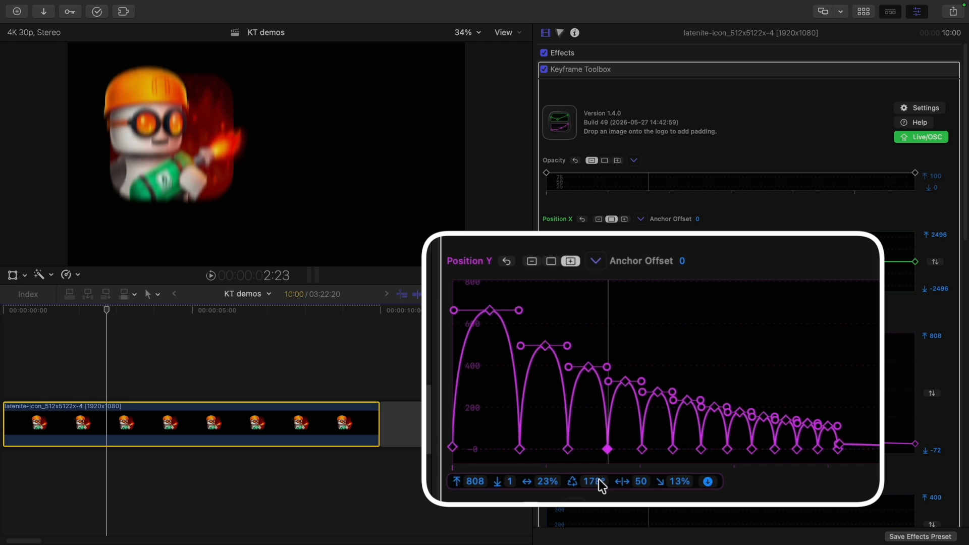
left_click_drag(520, 388, 451, 311)
key("space")
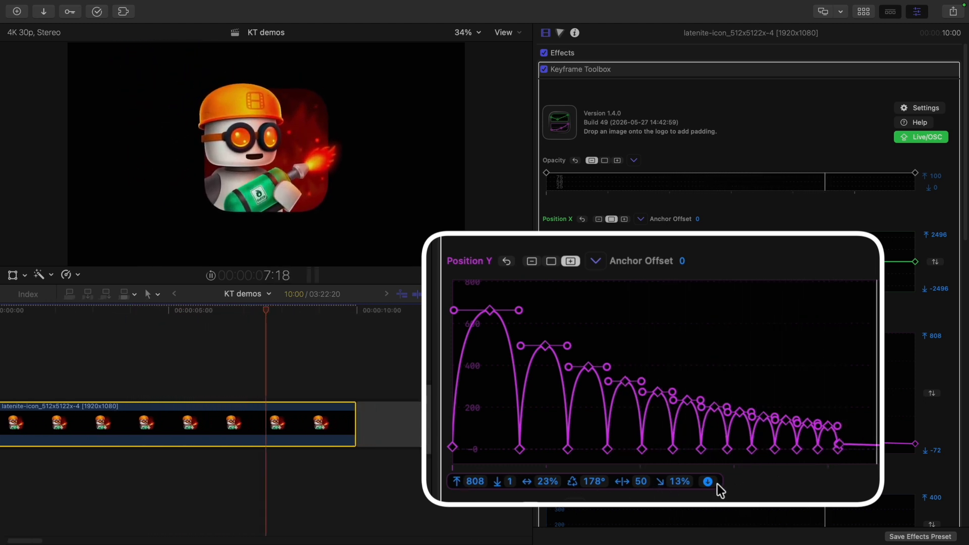
key("space")
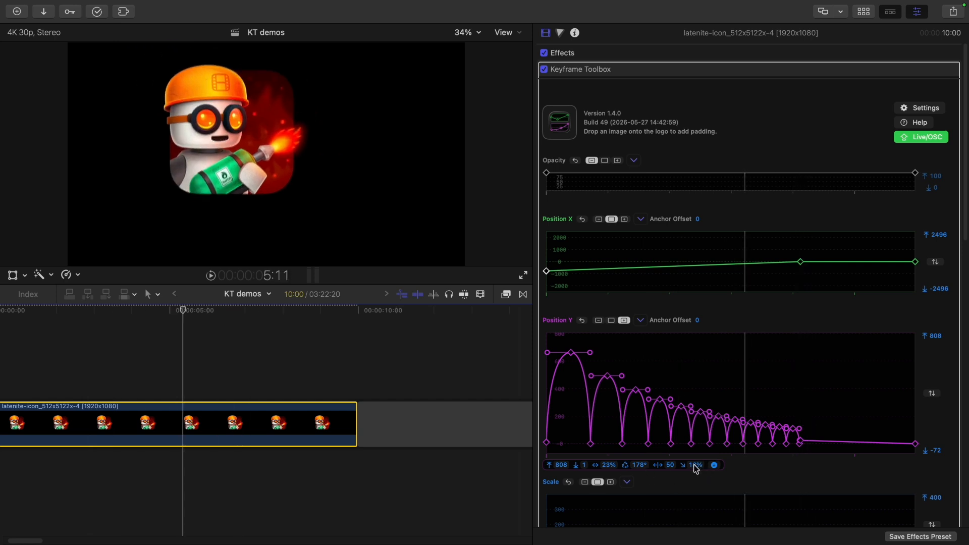
Set the Position Y bounce's damping to 3% and play the clip from its start
left_click_drag(696, 468, 669, 469)
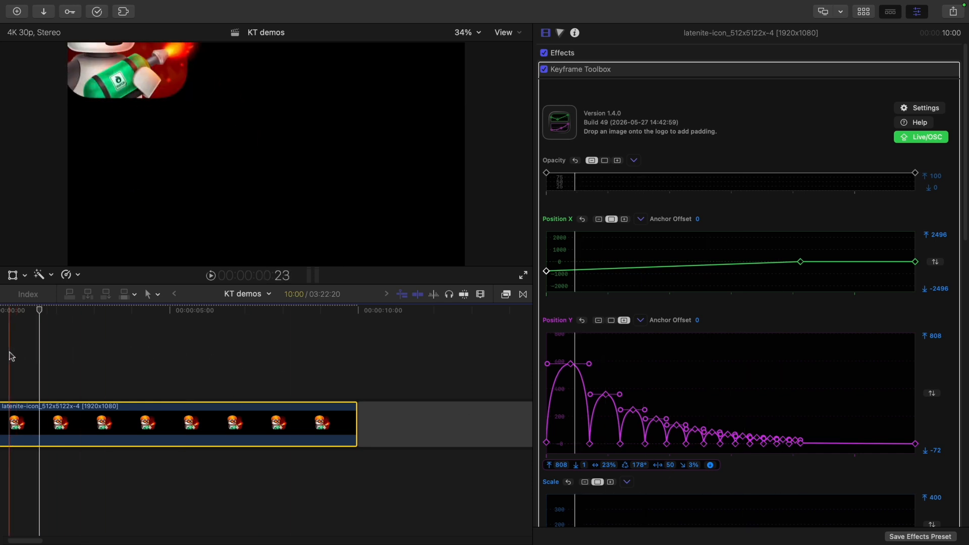
scroll(38, 351, "left", 3)
key("space")
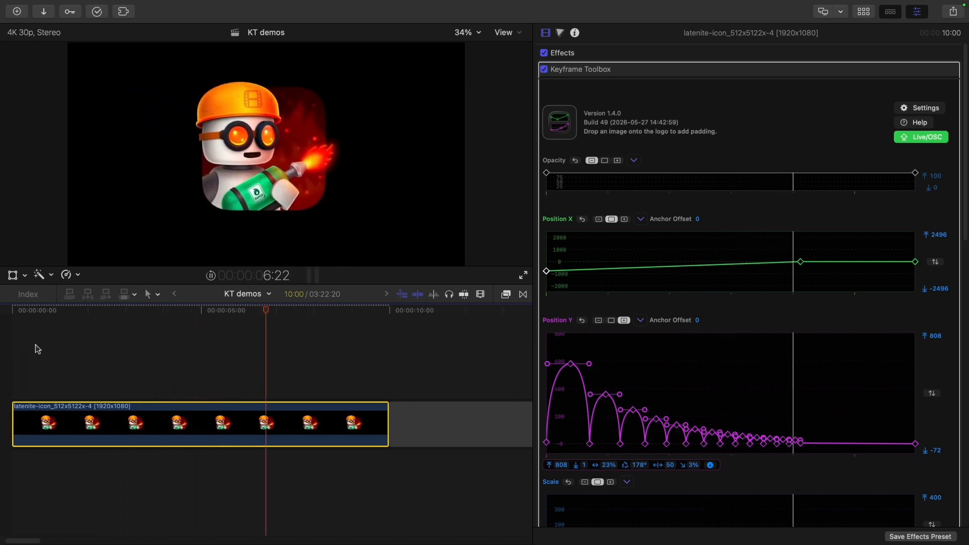
key("space")
Adjust the last small bounce keyframes in the Position Y graph by hand and scrub across the end of the motion
left_click_drag(721, 403, 796, 444)
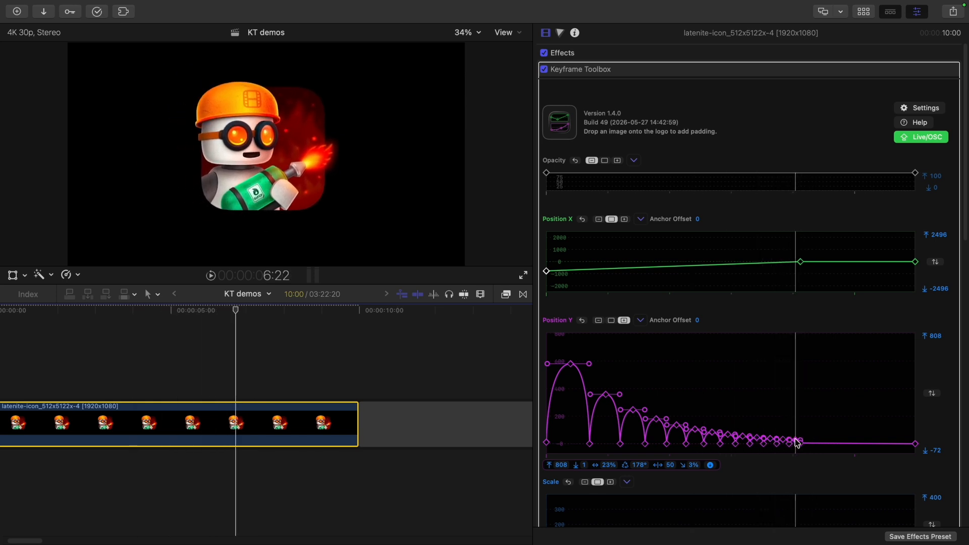
scroll(796, 425, "up", 3)
left_click_drag(777, 435, 640, 442)
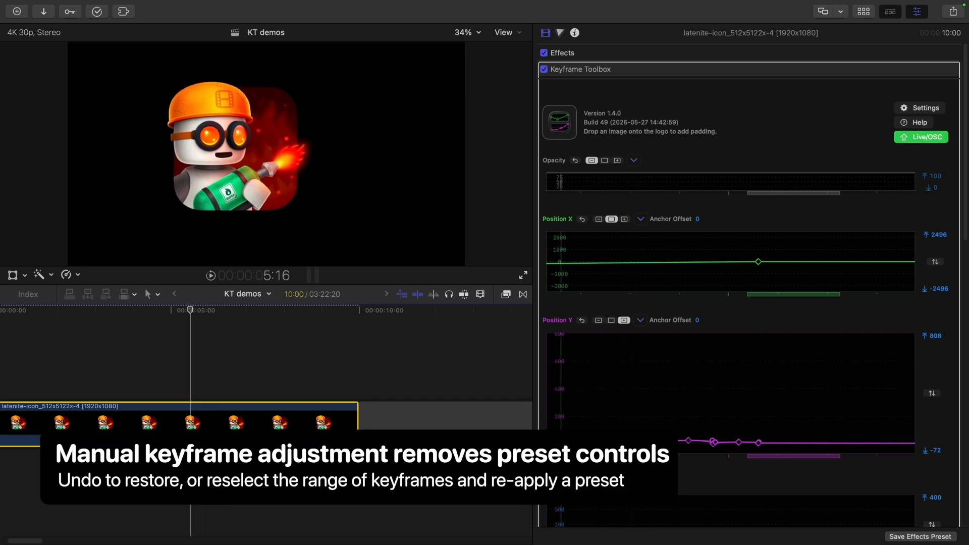
left_click_drag(587, 372, 631, 372)
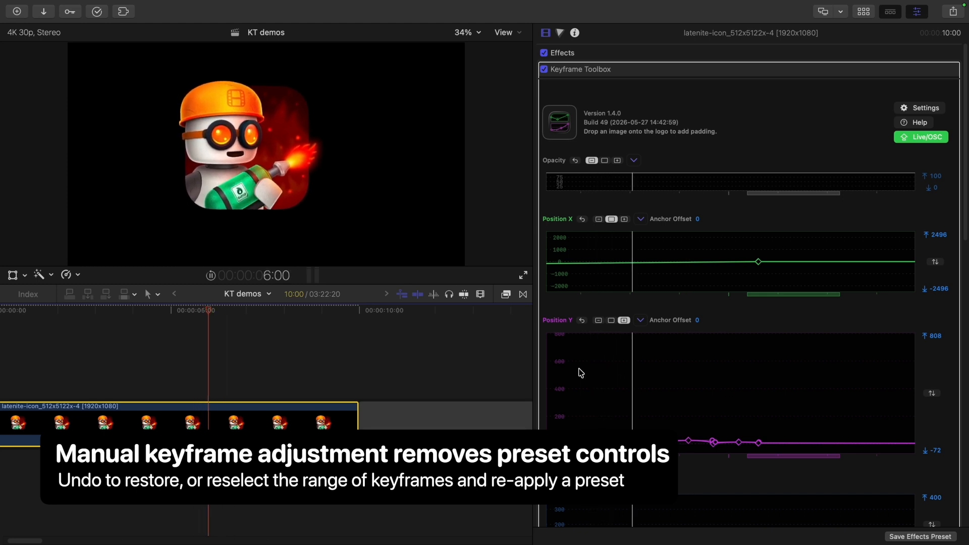
left_click_drag(631, 380, 769, 409)
Pull an easing handle out of the Position X arrival keyframe so the icon slows into place, and play the clip to check it
mouse_move(768, 251)
left_mouse_down()
mouse_move(683, 237)
mouse_move(696, 252)
mouse_move(675, 247)
mouse_move(814, 268)
mouse_move(771, 263)
left_mouse_up()
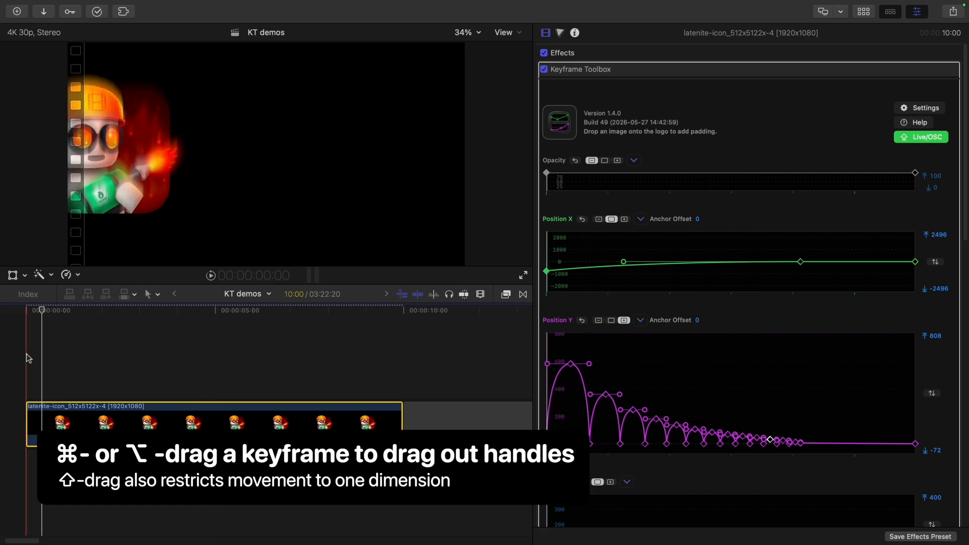
key("space")
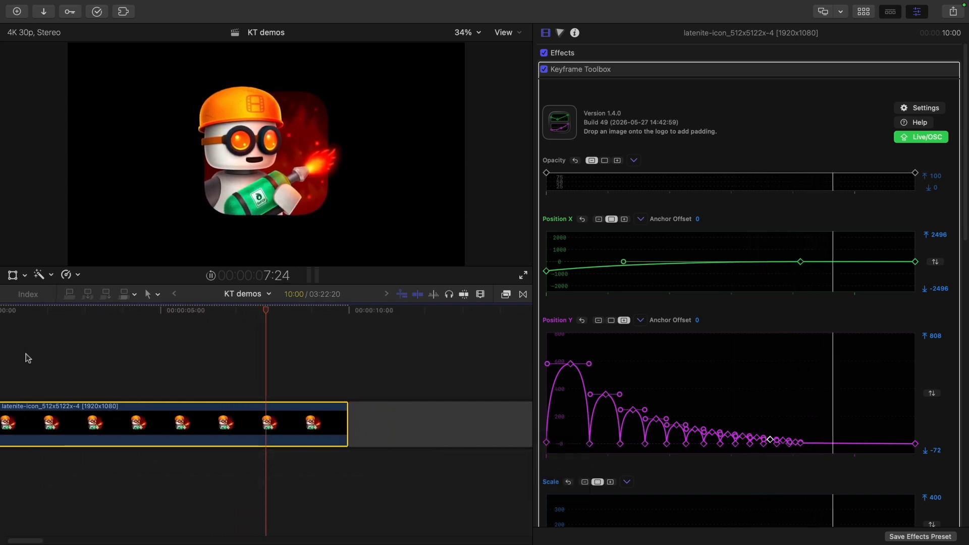
key("space")
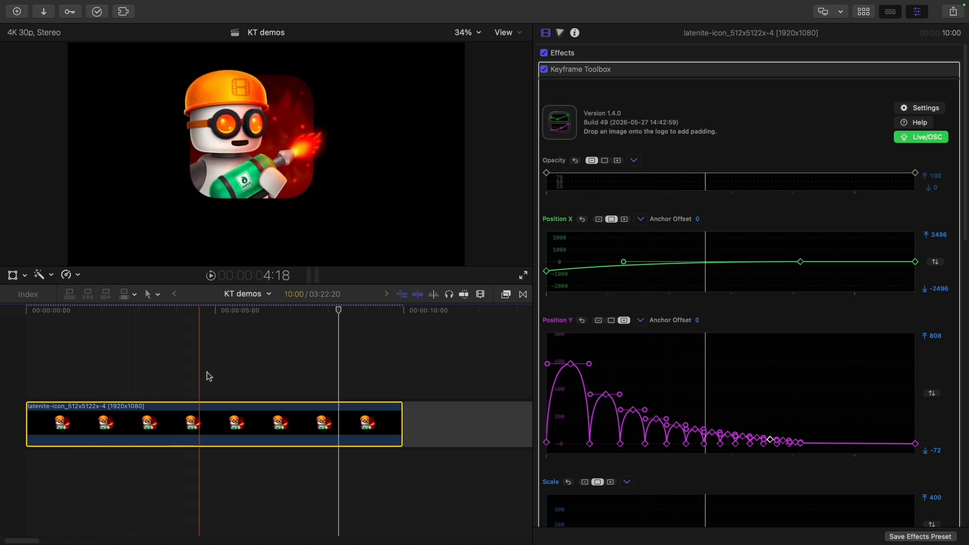
key("space")
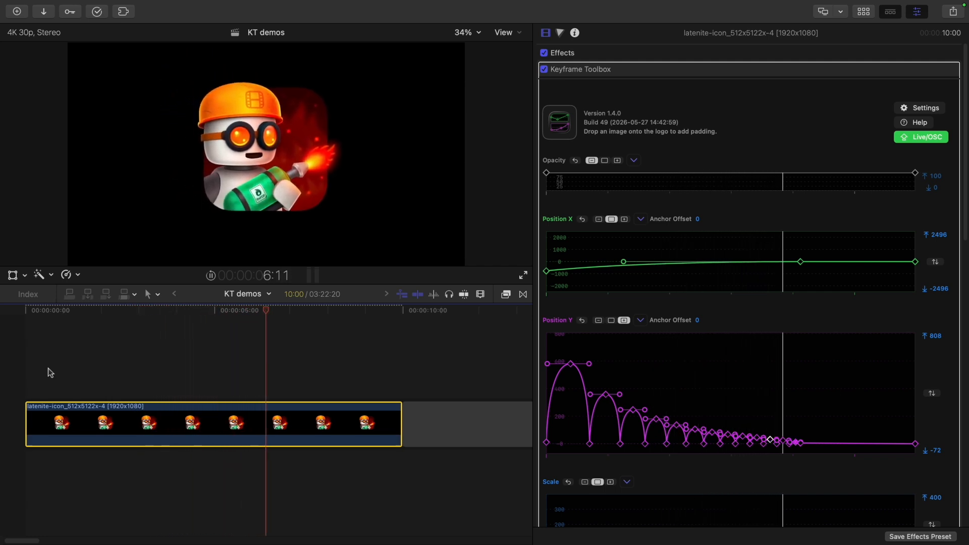
key("space")
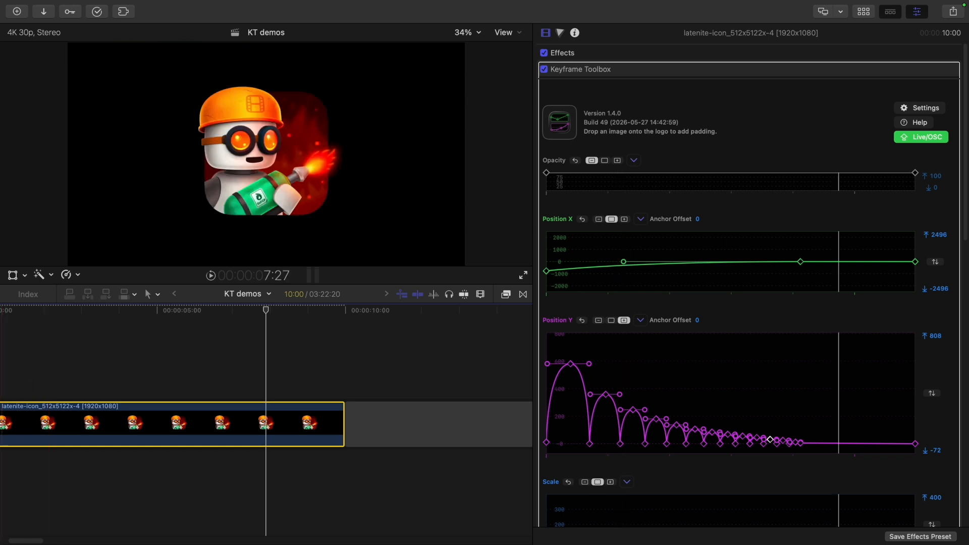
Park the playhead about 2 seconds into the clip and set the motion blur's shutter duration to 0.55 frames, keeping the sample count at 24
left_click(41, 370)
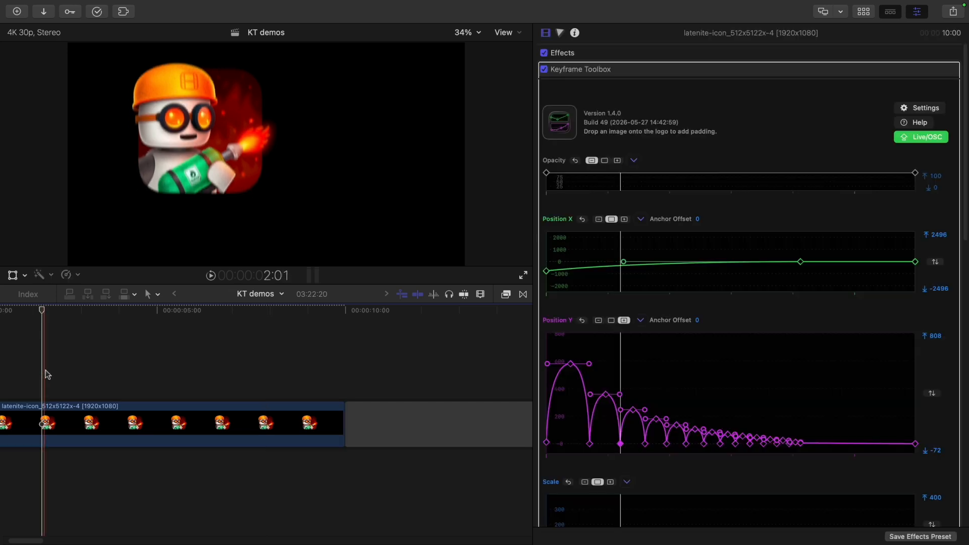
left_click(916, 110)
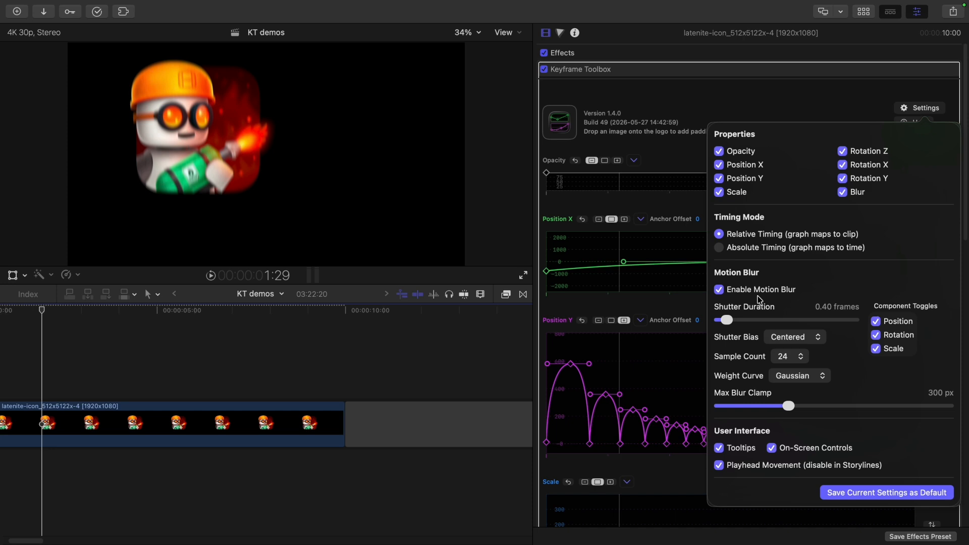
left_click_drag(727, 321, 734, 321)
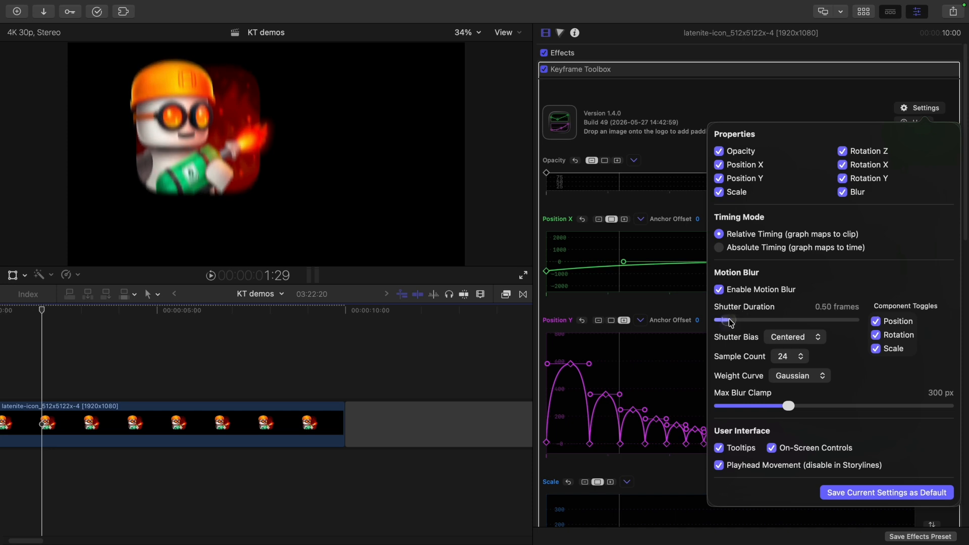
left_click(795, 356)
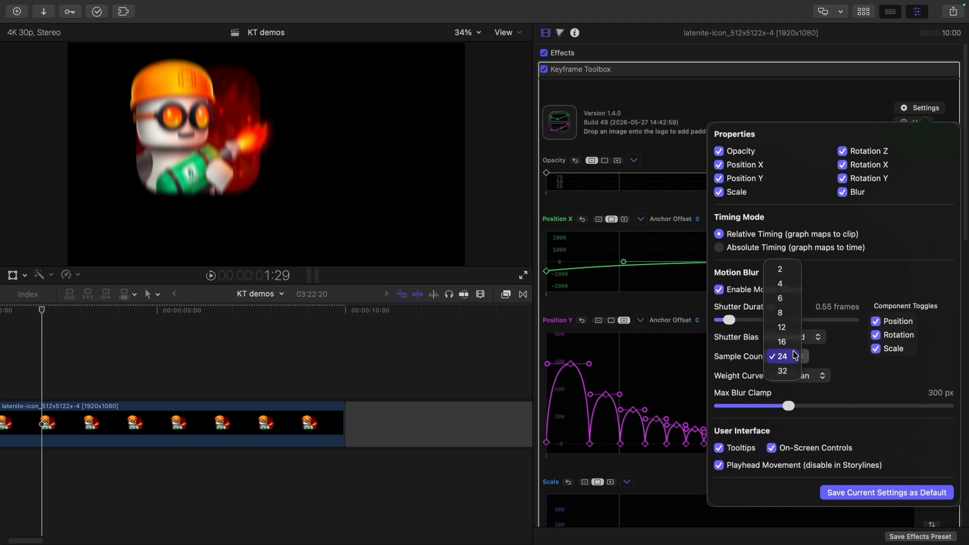
left_click(809, 357)
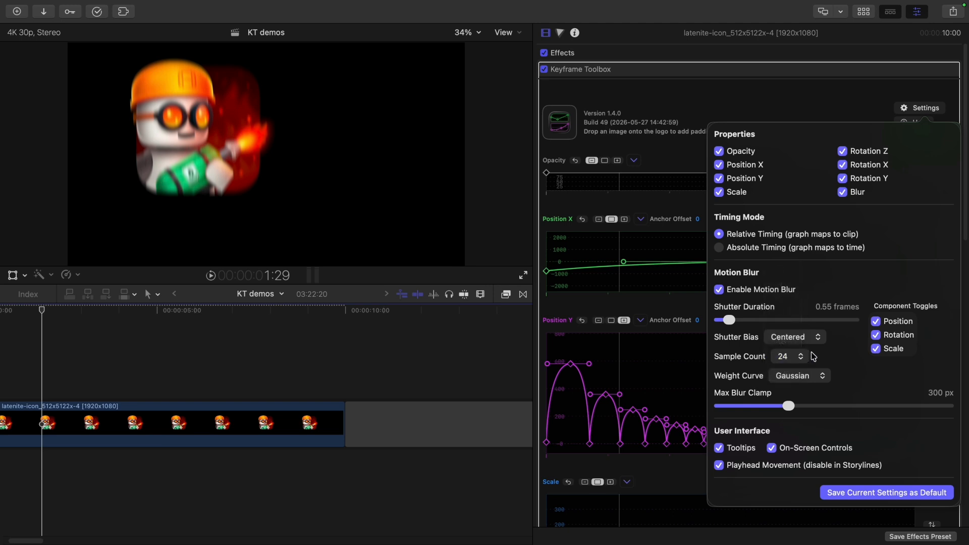
left_click(918, 110)
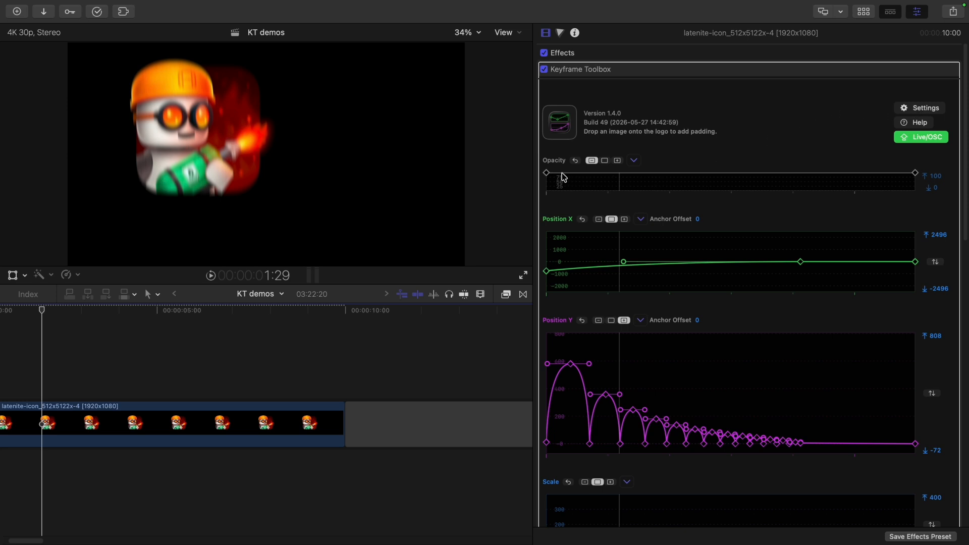
Scrub to the clip's final part and add a keyframe to the Blur graph at 8:28
left_click_drag(564, 177, 873, 187)
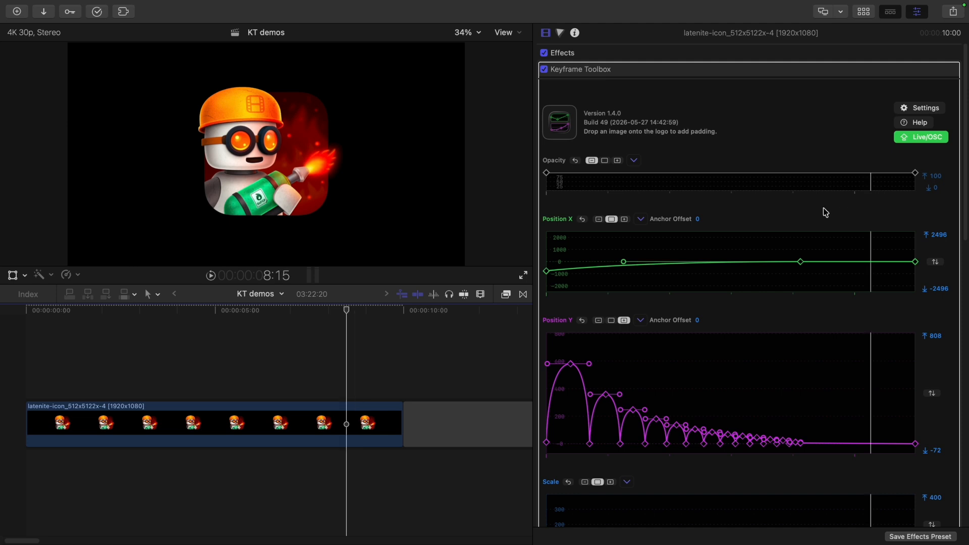
left_click_drag(826, 212, 847, 331)
scroll(845, 318, "down", 10)
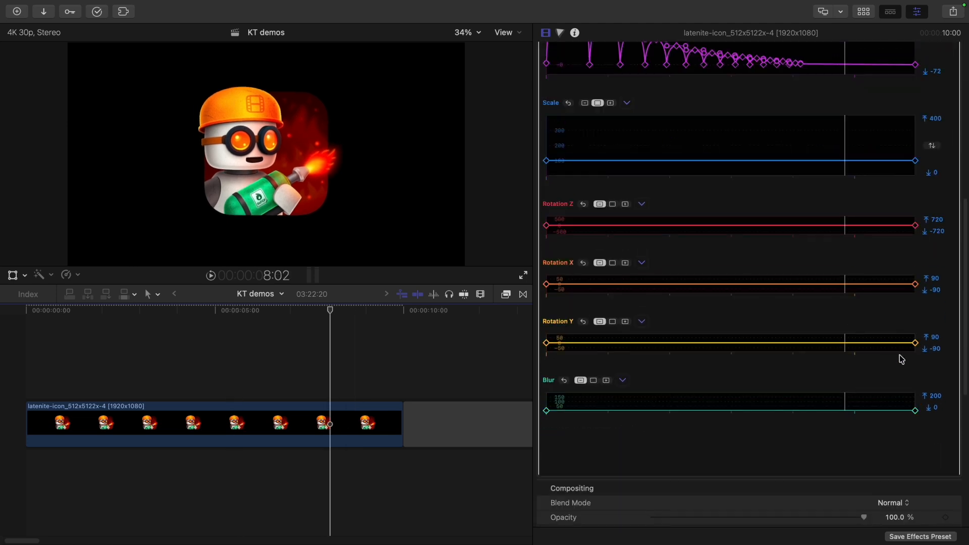
double_click(877, 411)
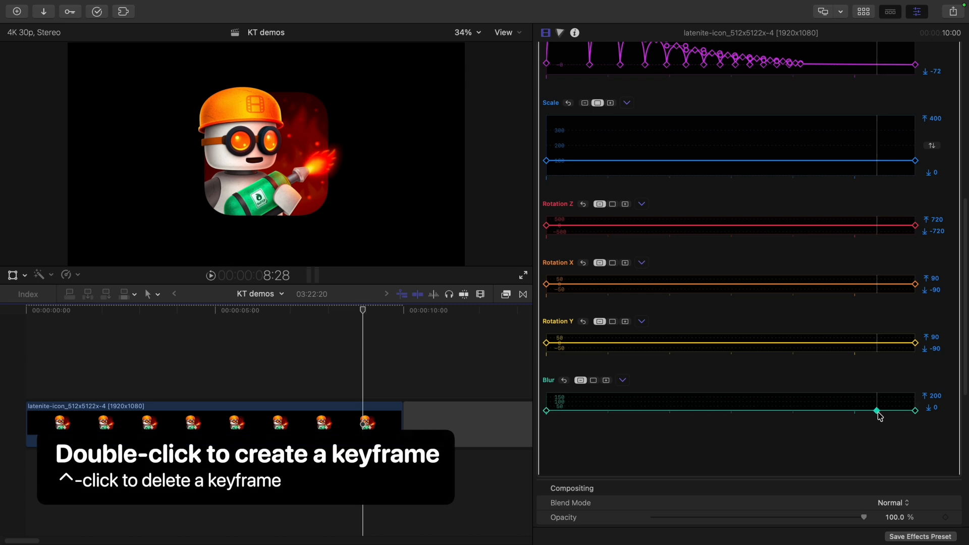
left_click(909, 412)
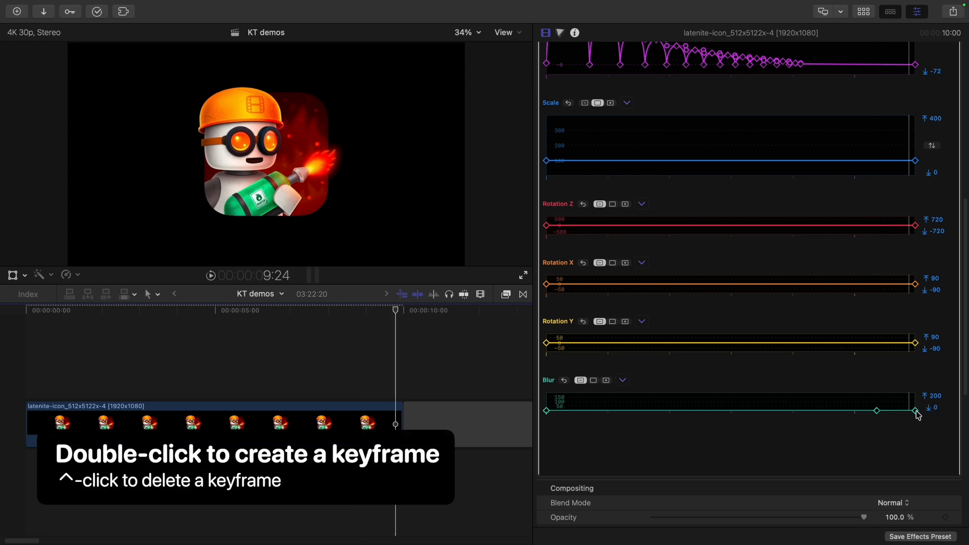
Raise the last Blur keyframe, ease the curve out of the 8:28 keyframe, and play the blur-out
left_click_drag(917, 415, 915, 403)
left_click(878, 414)
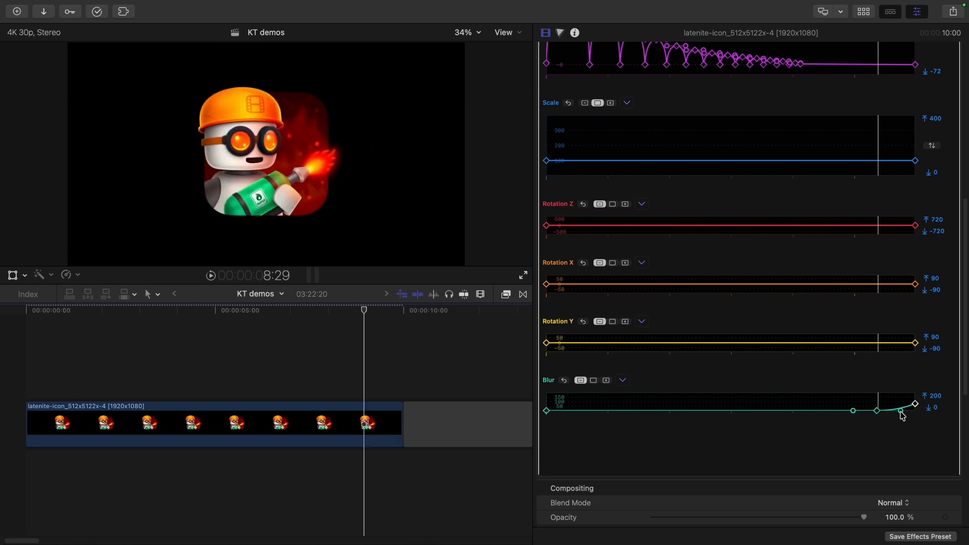
key("space")
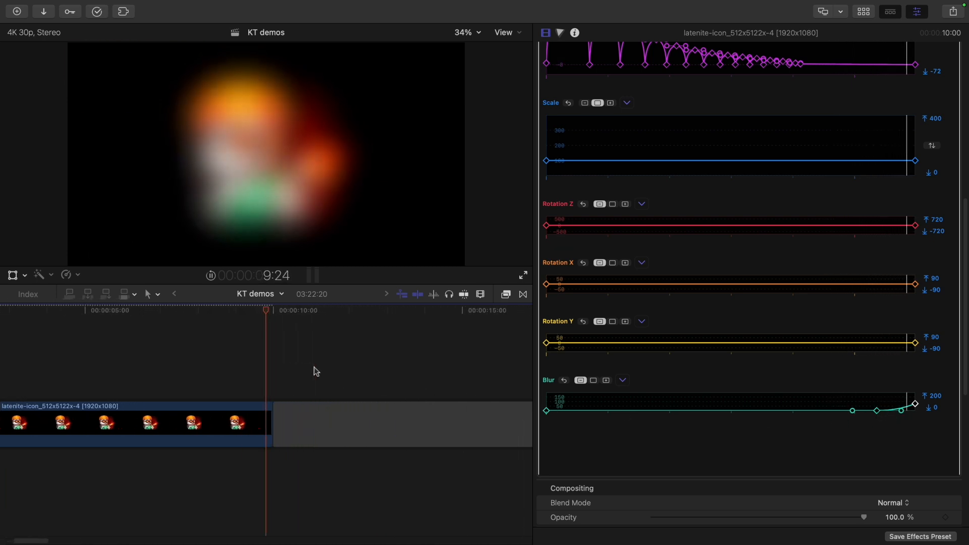
key("space")
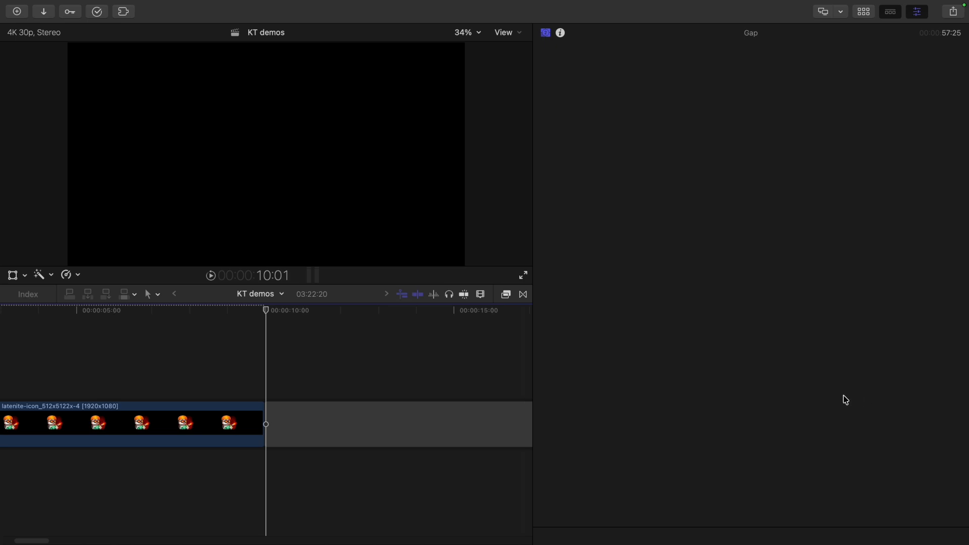
Jump to the 8:28 Blur keyframe, add a matching Opacity keyframe there, and fade Opacity to 0 at the clip's end with easing
left_click(189, 411)
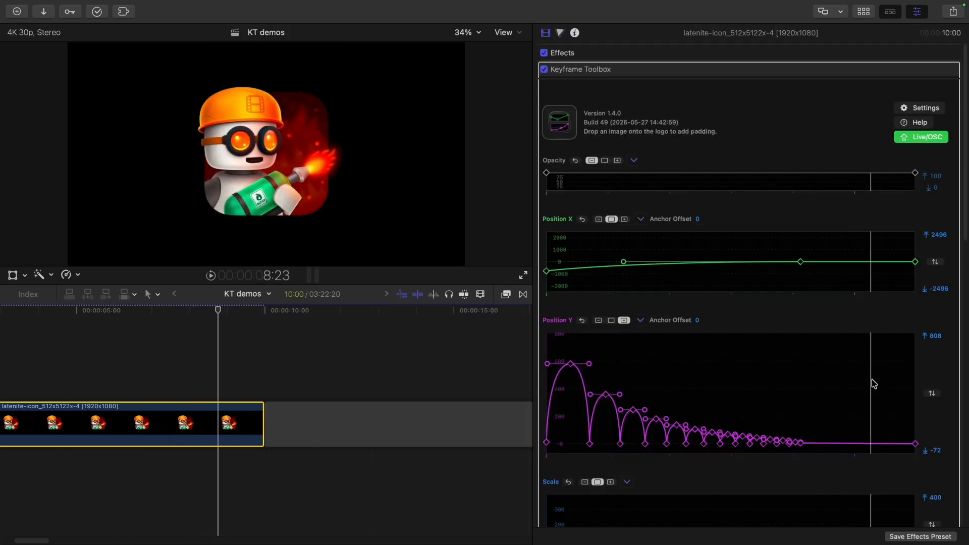
scroll(874, 383, "down", 9)
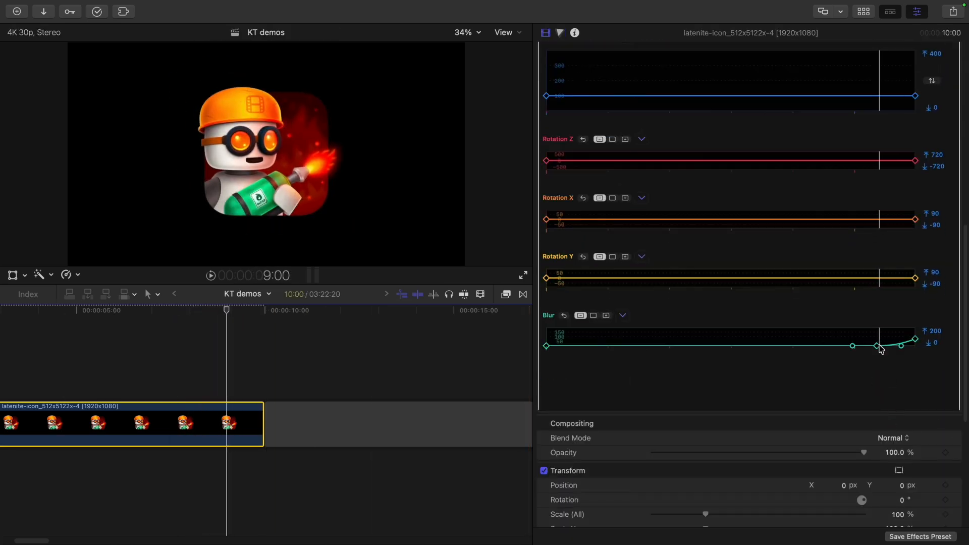
left_click(878, 347)
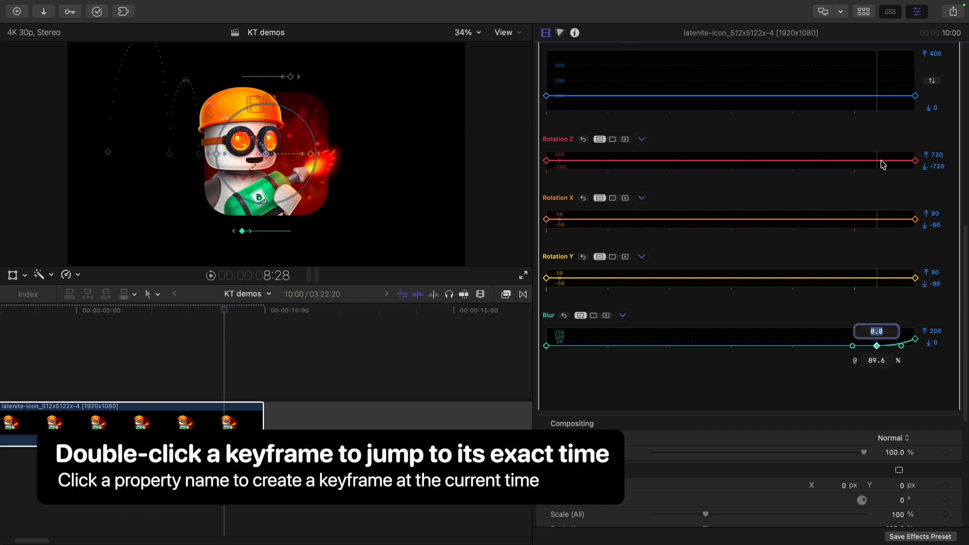
scroll(878, 177, "up", 10)
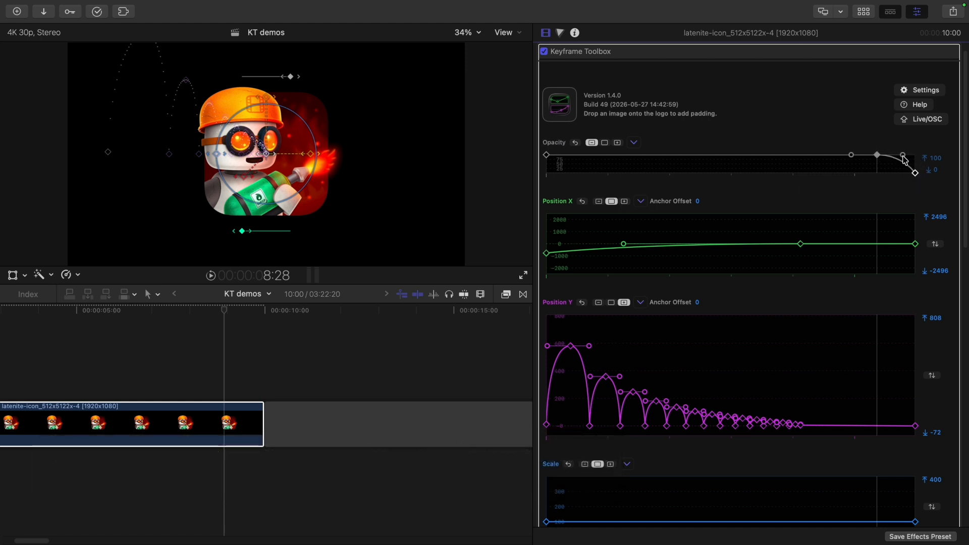
left_click(847, 168)
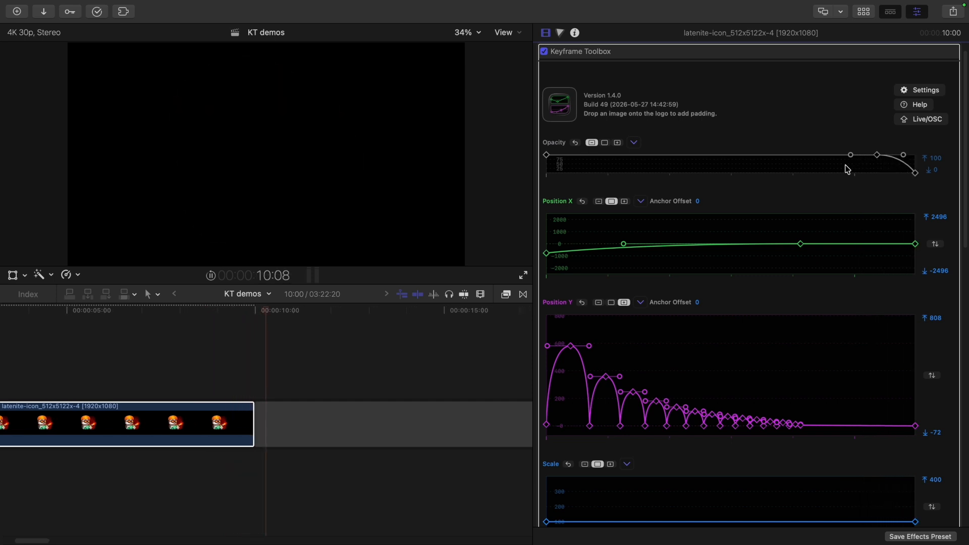
Fit the whole timeline, zoom in on the icon clip, and play the finished animation from its start
left_click(104, 345)
key("shift+z")
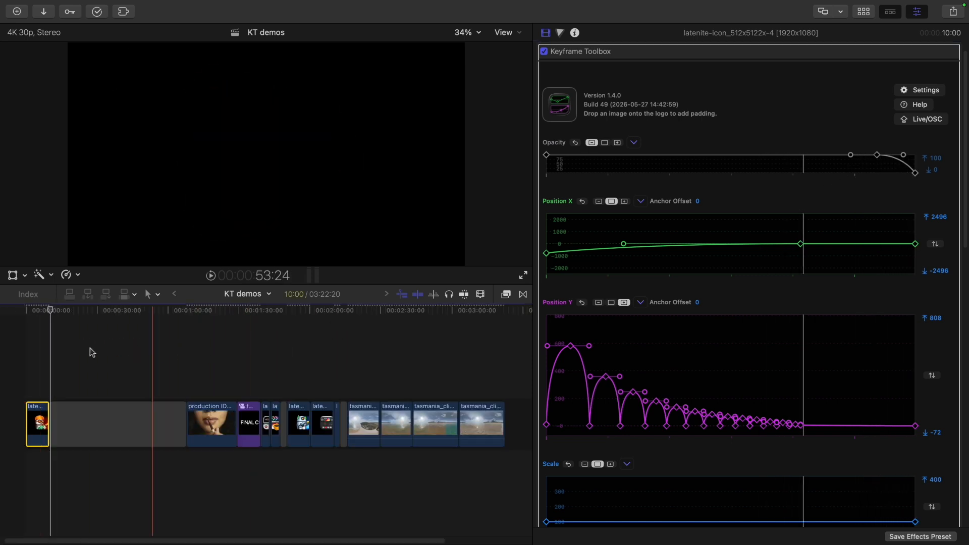
key("super+equal")
key("super+equal")
key("super+equal")
left_click(15, 351)
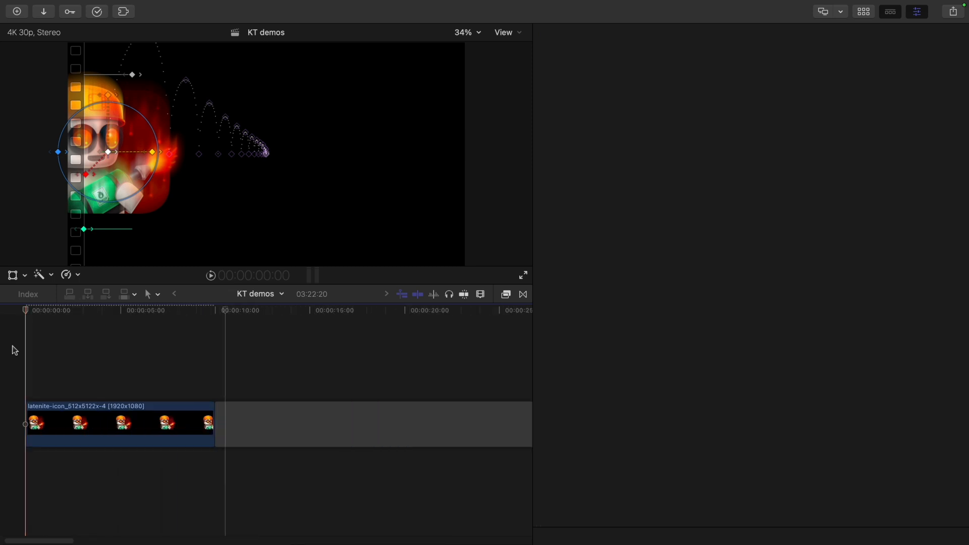
key("space")
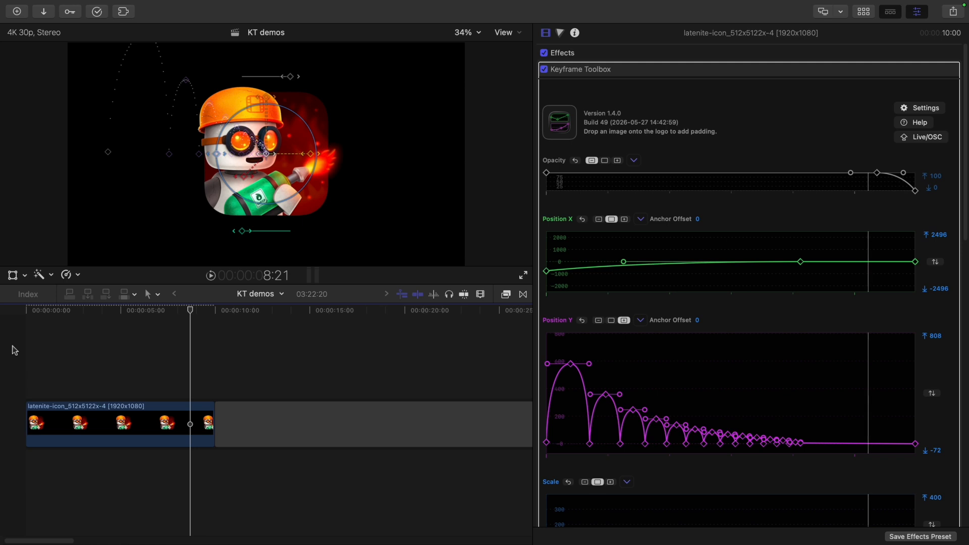
Open the list of presets for the Position Y graph
left_click(640, 321)
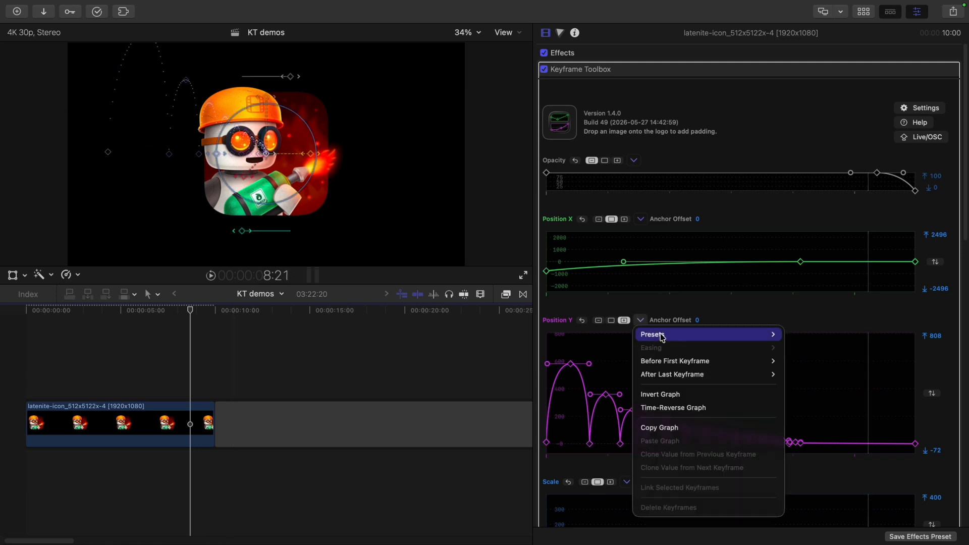
mouse_move(662, 338)
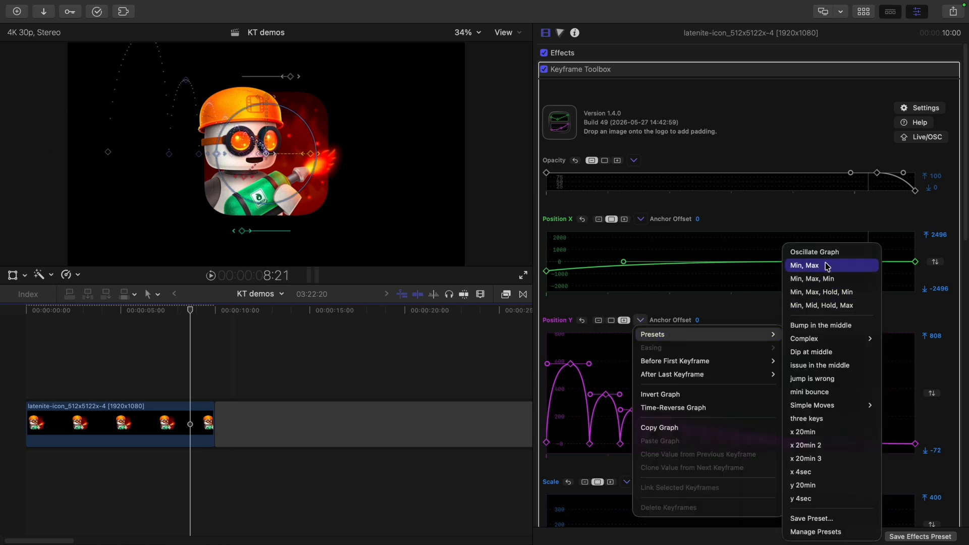